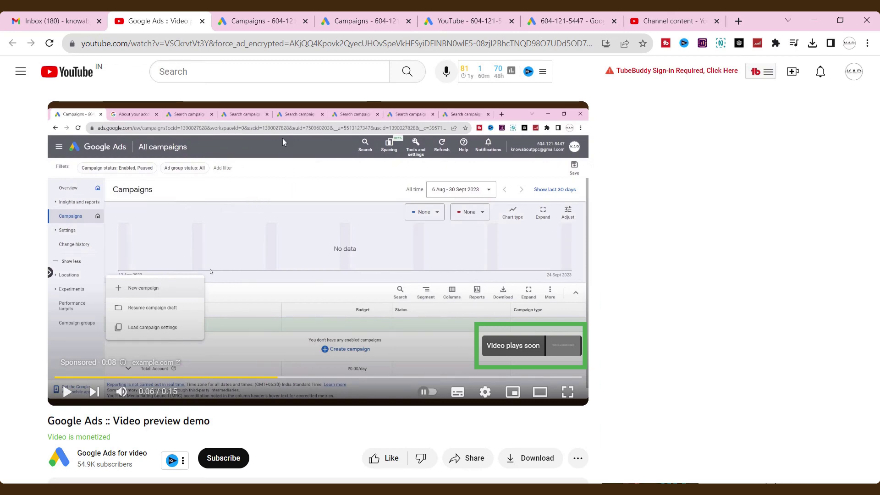
Cycle through the open Google Ads campaign tabs and the YouTube account-linking tab
left_click(274, 18)
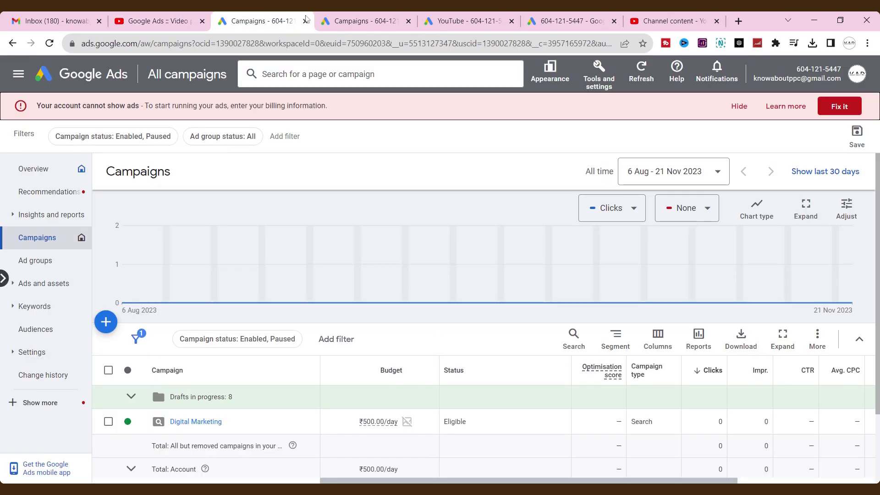
left_click(349, 19)
left_click(274, 17)
left_click(378, 17)
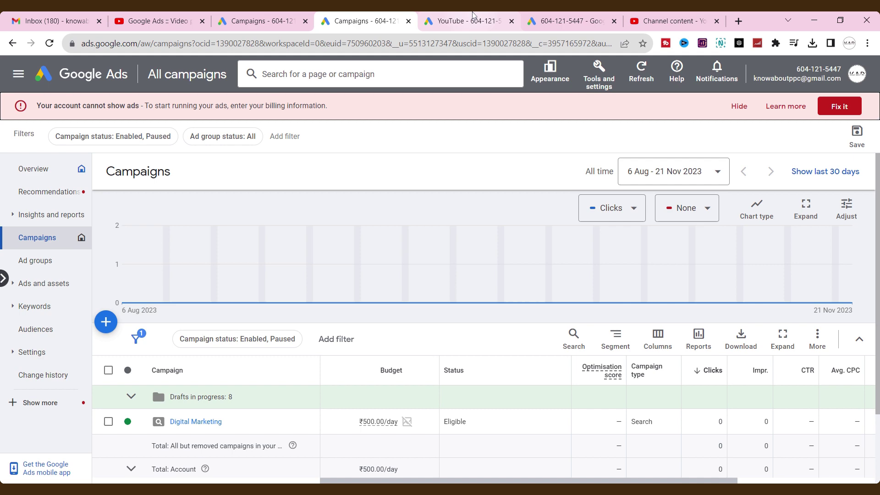
left_click(458, 18)
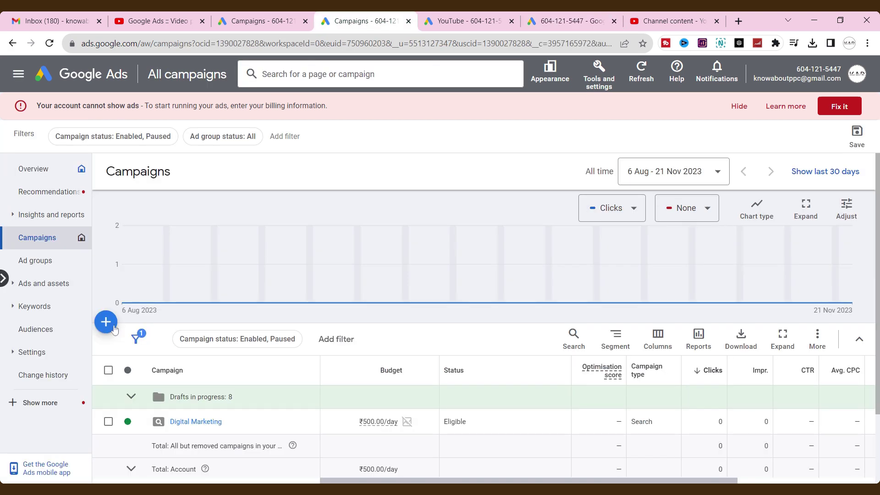
Start a new campaign, then browse the campaigns table's column options
left_click(107, 323)
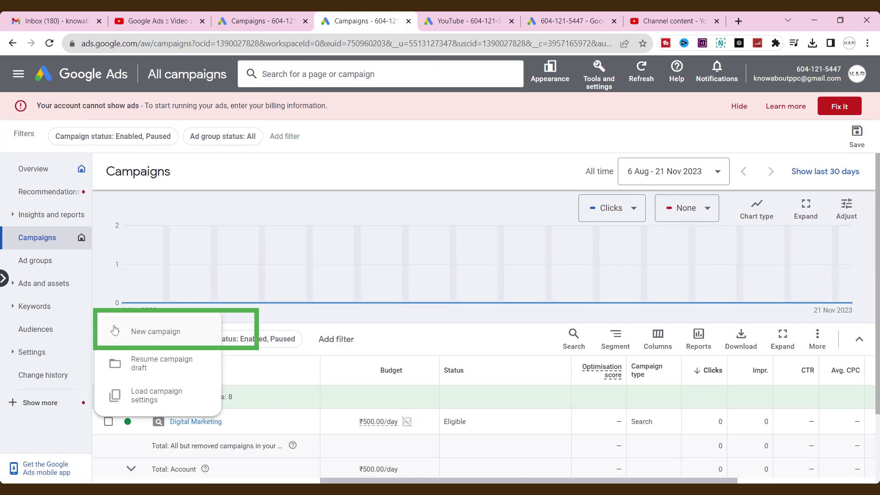
left_click(183, 340)
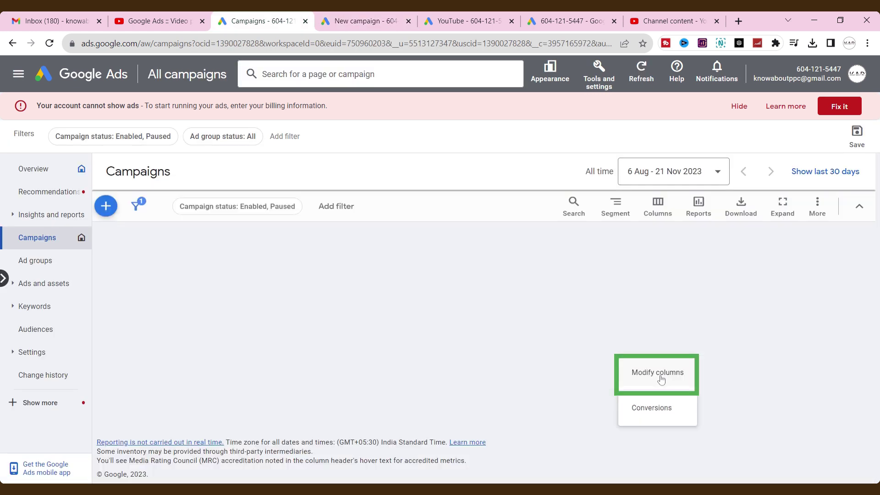
left_click(668, 372)
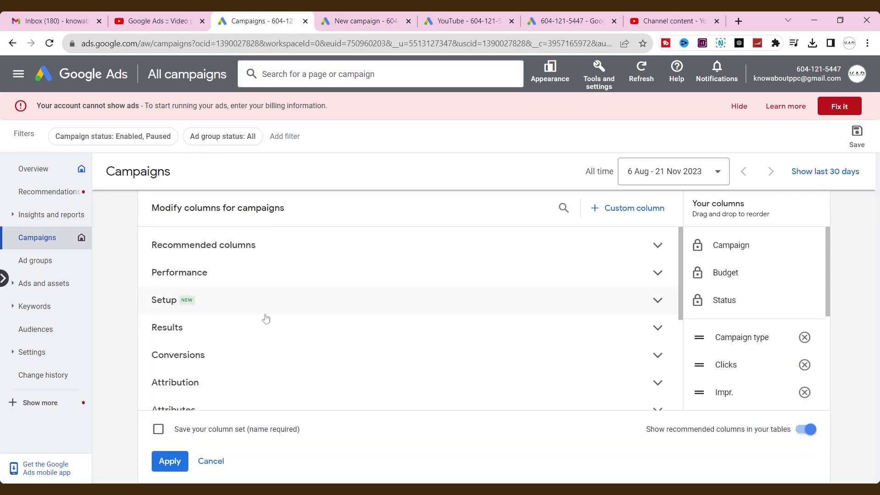
scroll(265, 321, "down", 1)
scroll(260, 330, "down", 3)
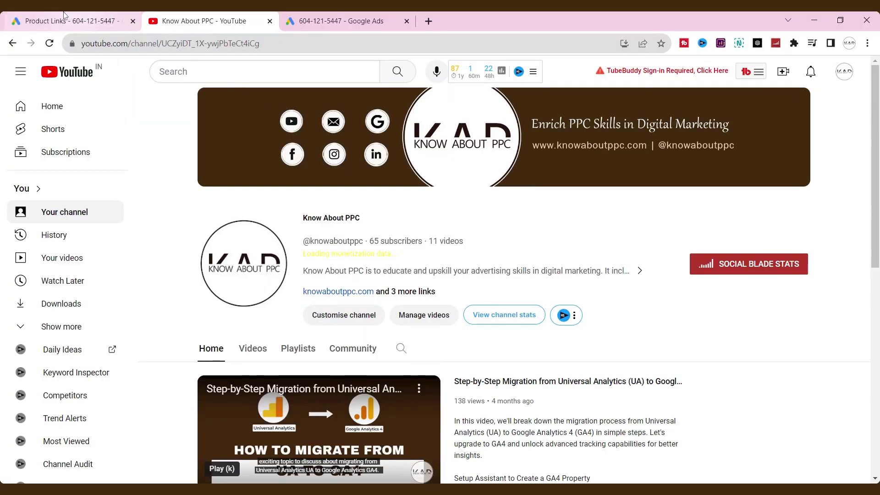
Go to the Linked accounts page under Tools and settings
left_click(61, 15)
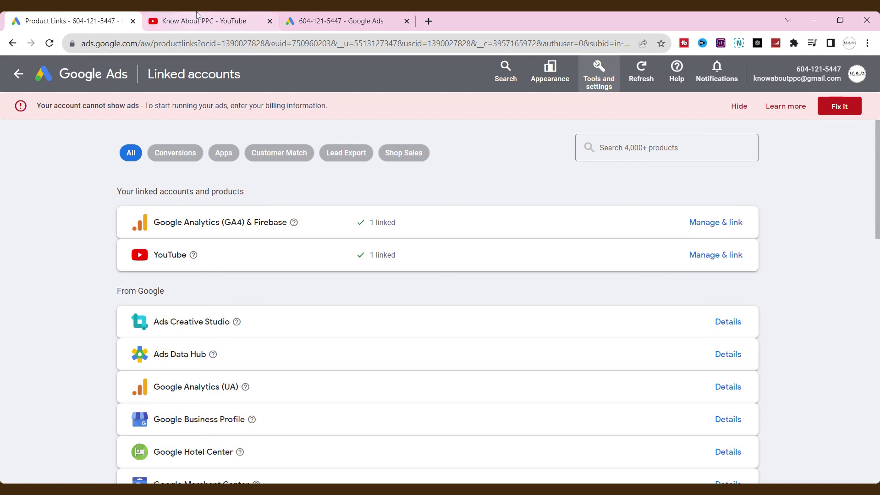
left_click(234, 16)
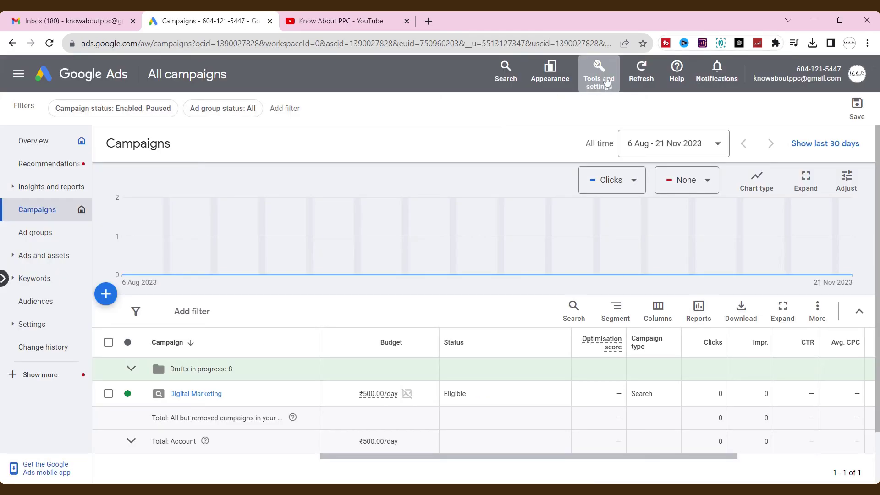
left_click(607, 83)
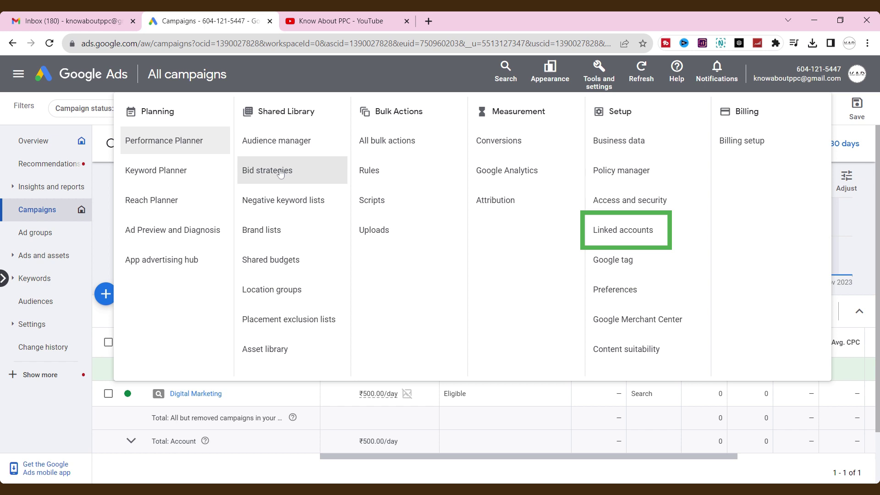
left_click(637, 231)
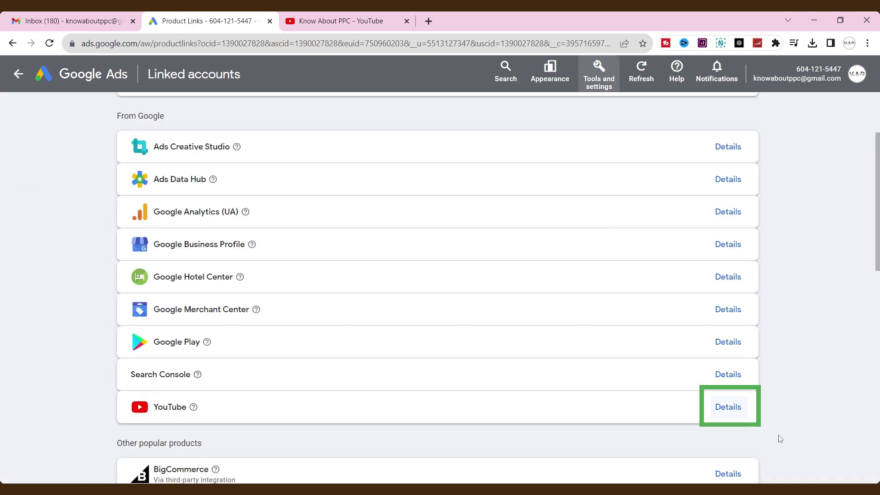
Add the Know About PPC YouTube channel by its address, marking it as one you own
left_click(728, 406)
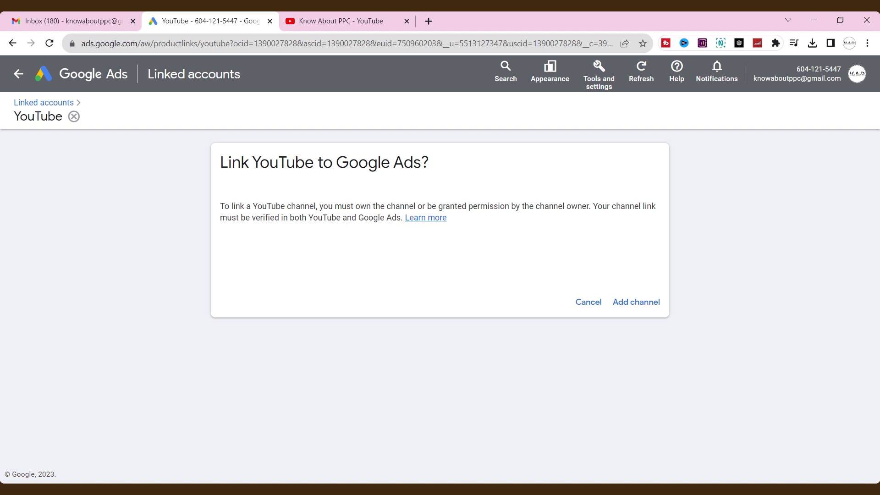
left_click(640, 303)
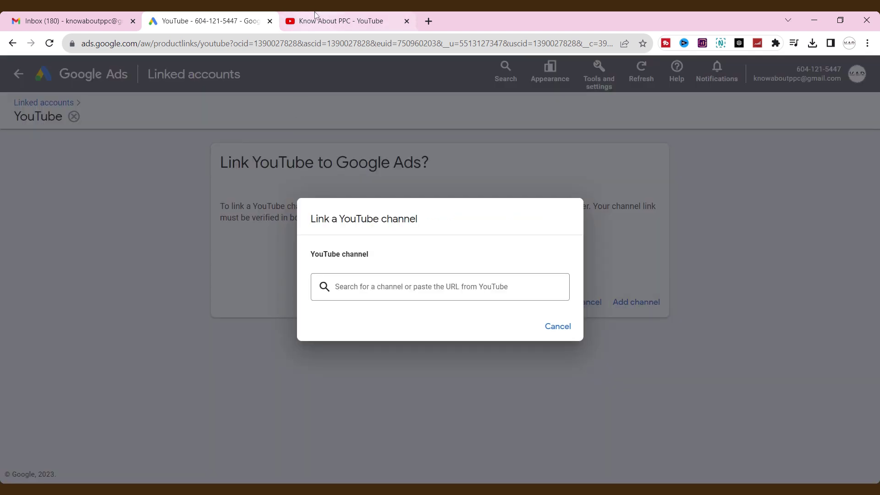
left_click(339, 21)
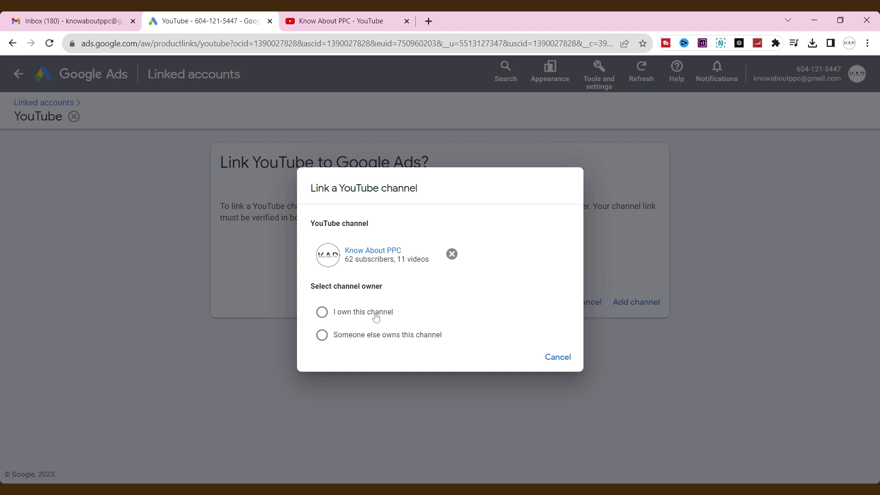
left_click(376, 316)
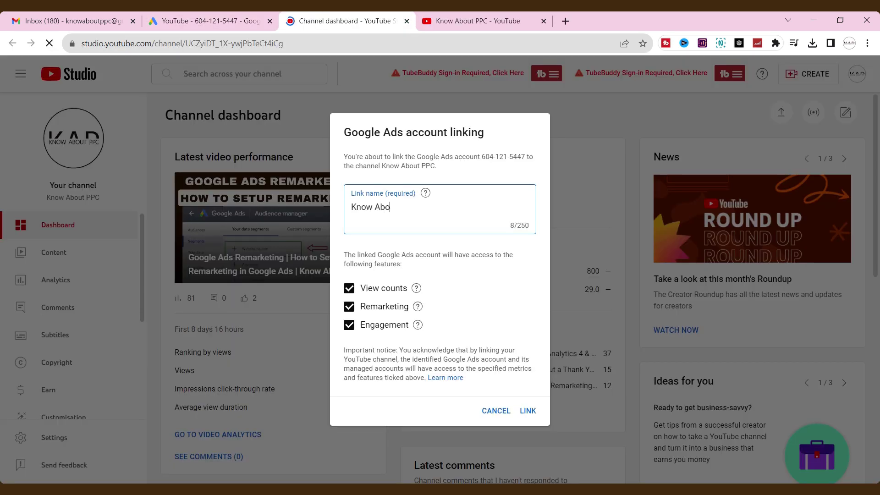
Name the link 'Know About PPC - Google Ads', approve it, and return to Google Ads
type("PPC - Google Ads")
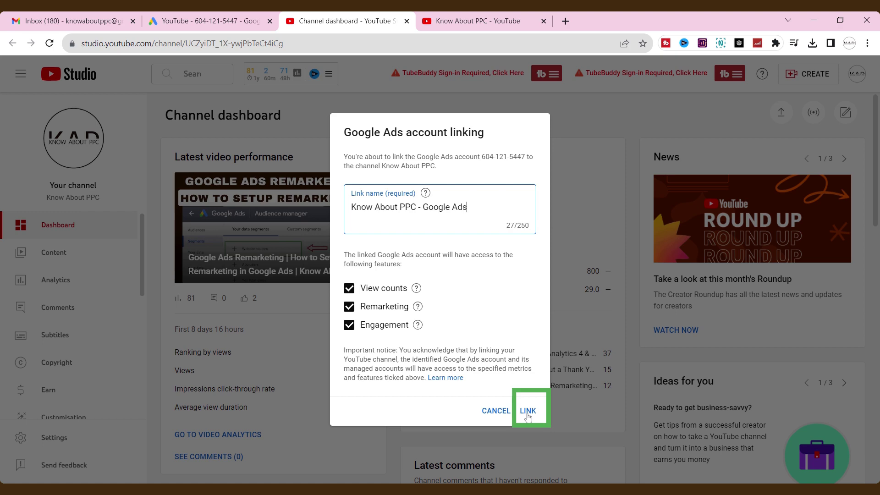
left_click(528, 415)
left_click(238, 18)
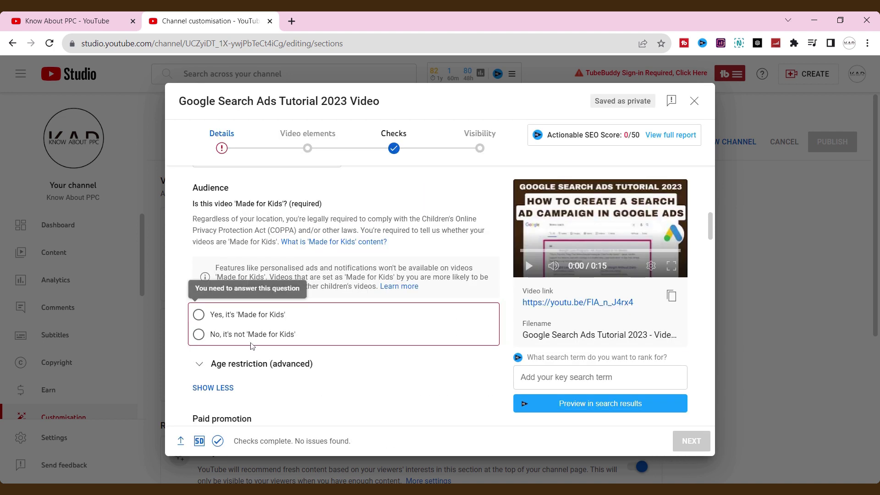
Mark the tutorial video not made for kids, skip to Visibility, and save it as Unlisted
left_click(257, 335)
scroll(256, 335, "down", 8)
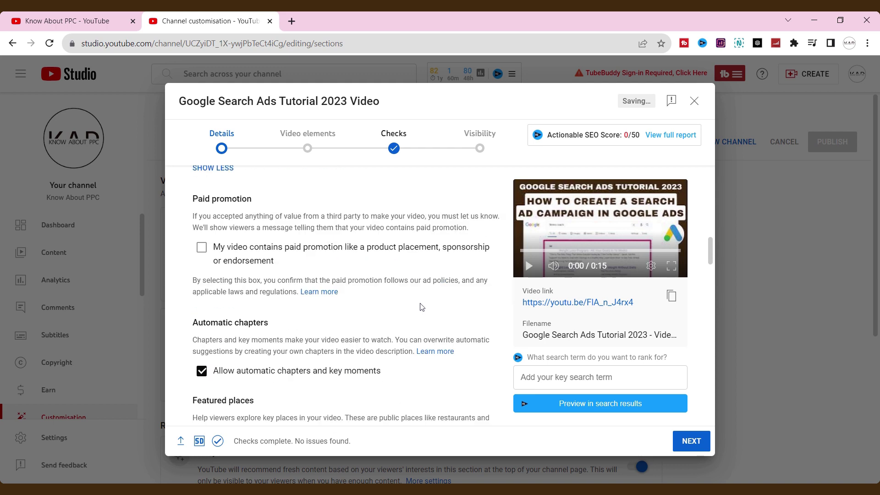
left_click(686, 442)
left_click(685, 443)
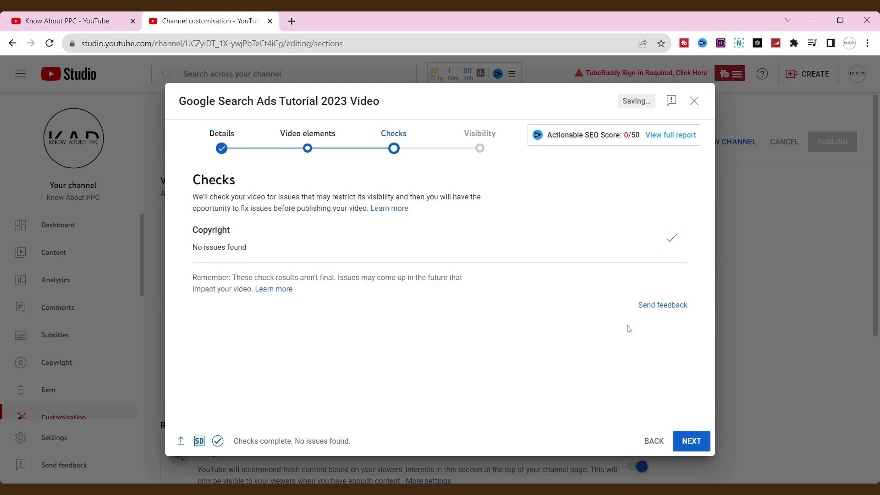
left_click(691, 440)
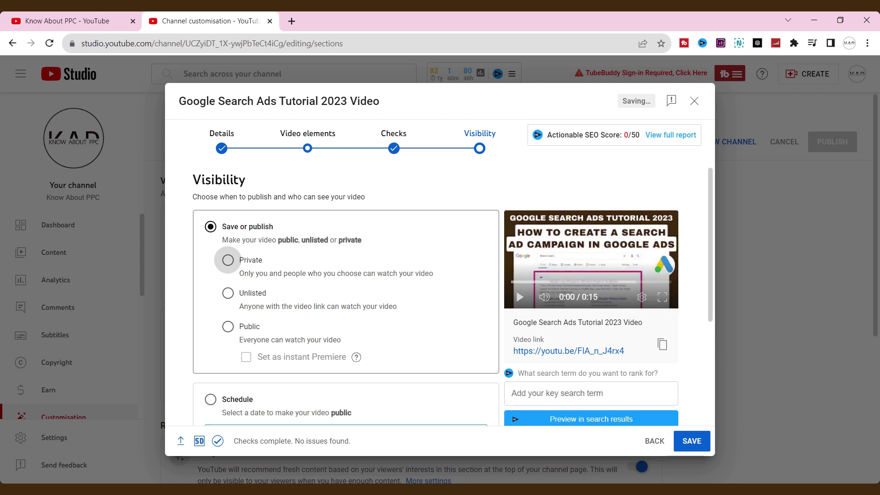
left_click(232, 297)
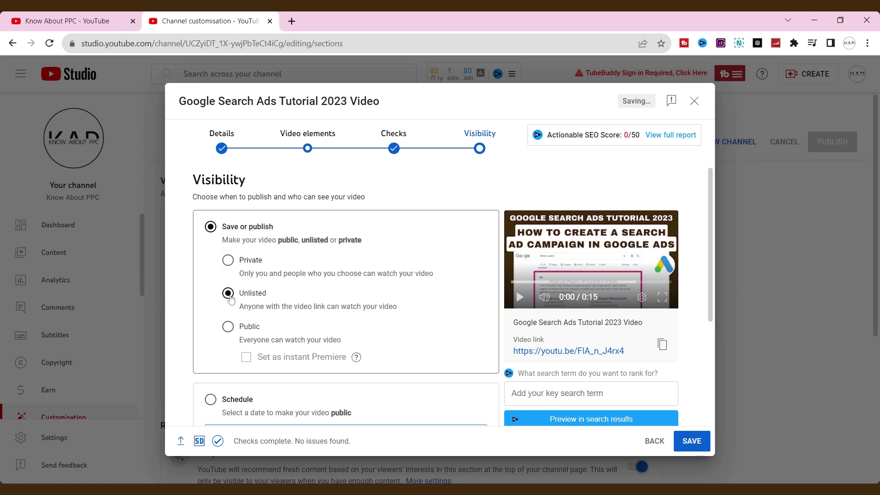
left_click(692, 441)
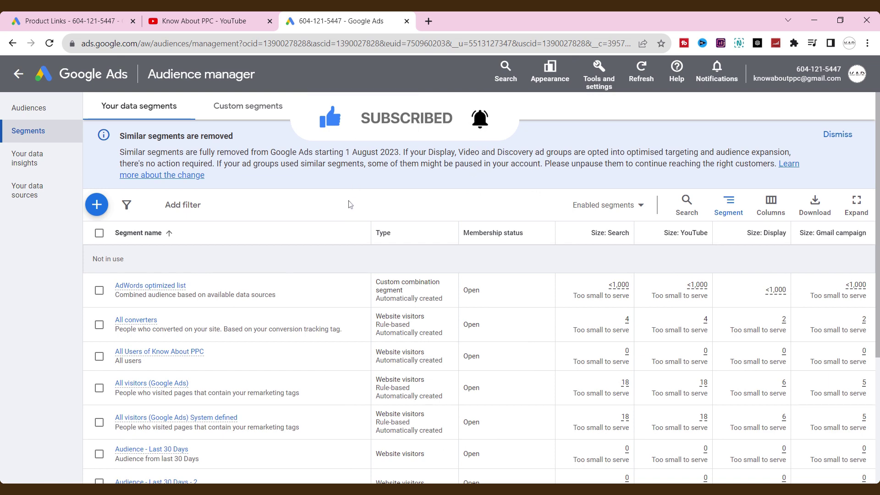
Open Audience manager's Combined segments list and bring up the add-segment options
scroll(237, 277, "down", 2)
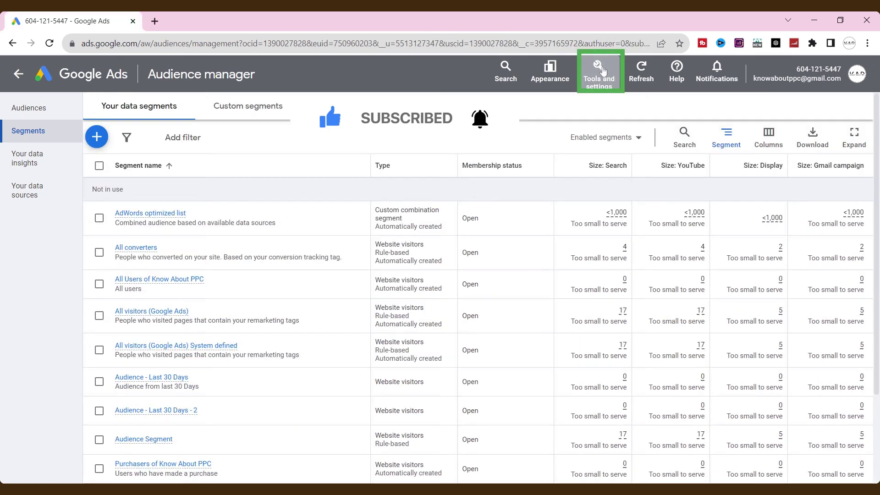
left_click(603, 70)
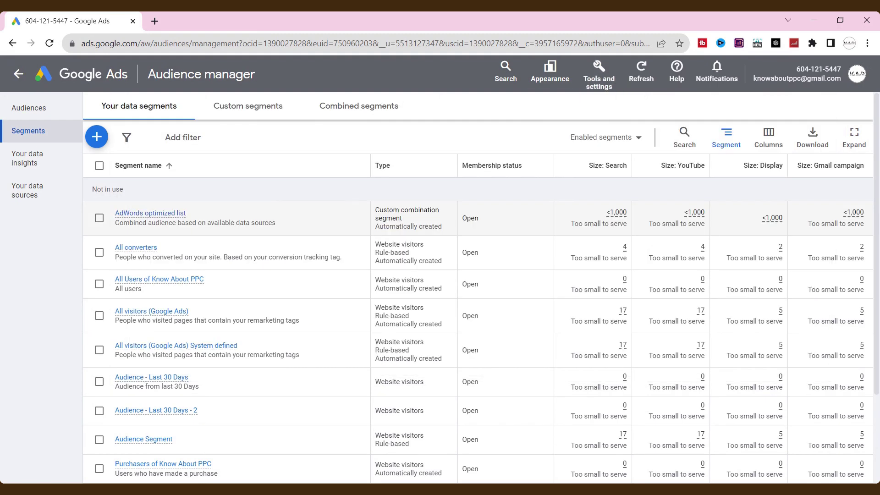
scroll(130, 341, "down", 1)
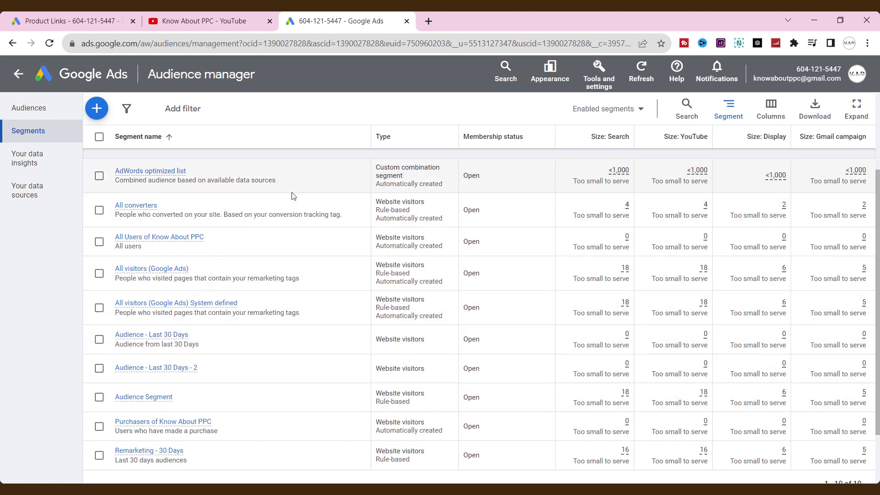
scroll(294, 196, "up", 3)
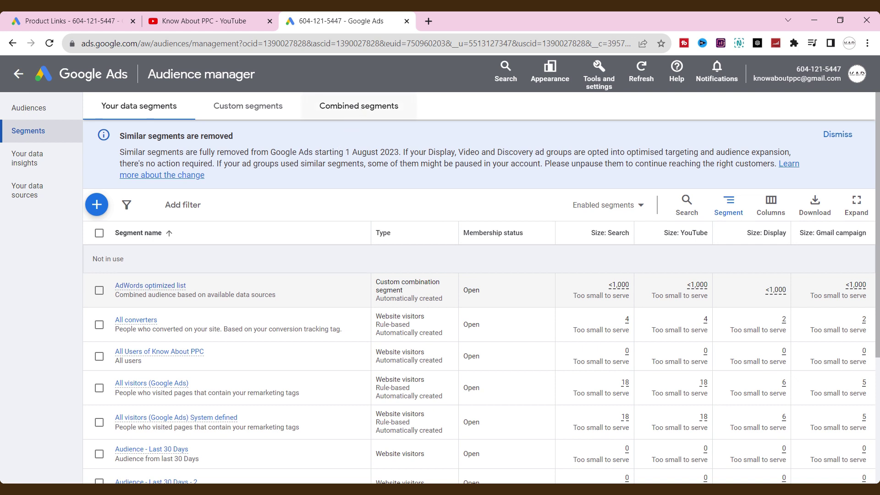
left_click(361, 112)
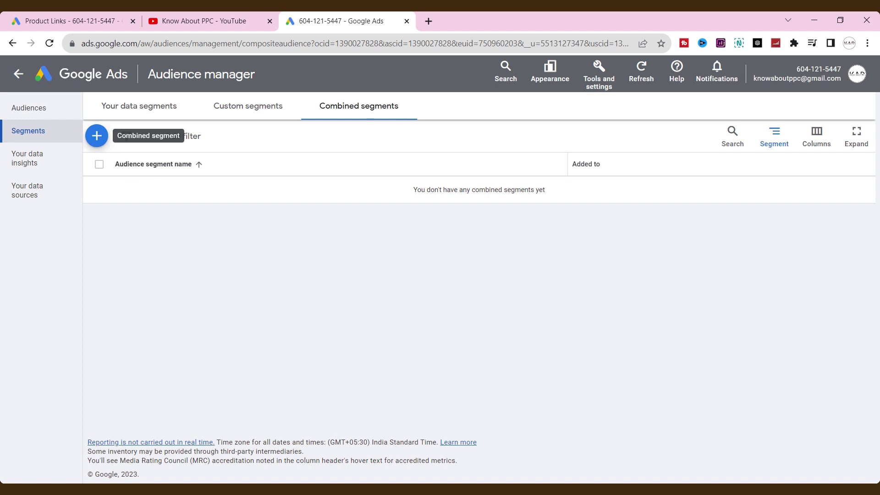
left_click(97, 138)
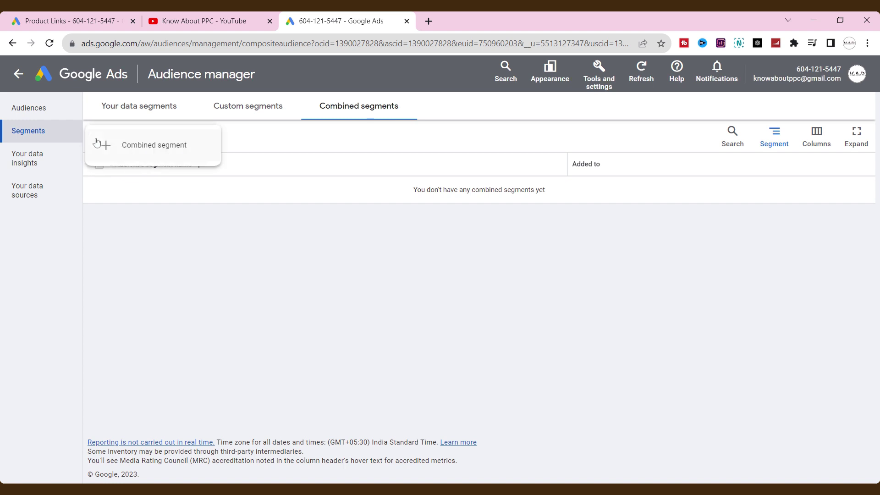
Start a new combined audience segment named 'Audiences - Video'
left_click(147, 146)
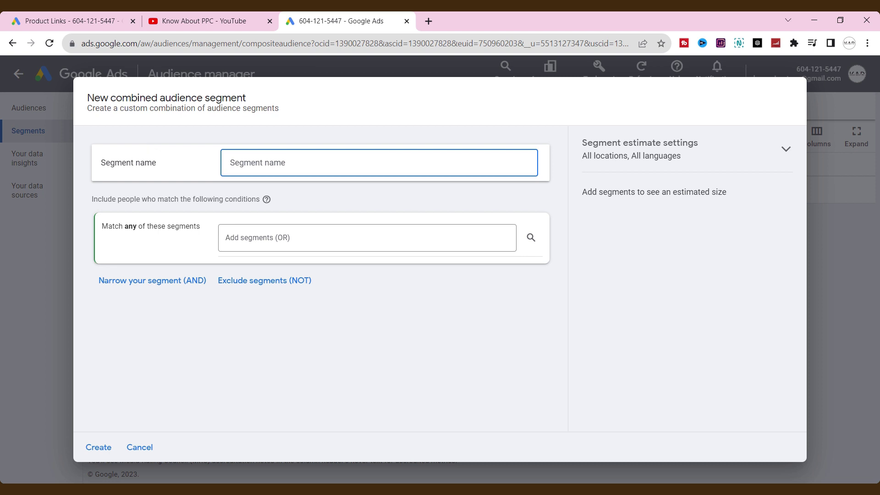
type("Audiences 9")
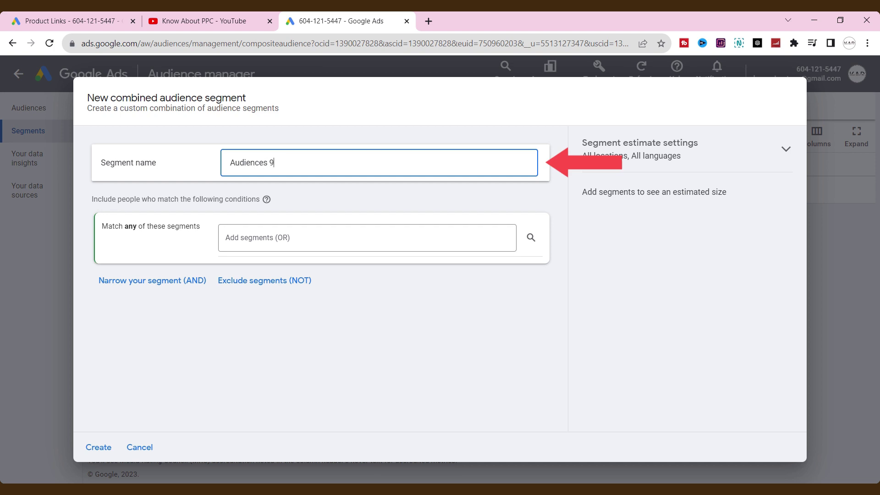
key("BackSpace")
type("- Video")
Include Current University Students from the Who they are > Education category
left_click(291, 241)
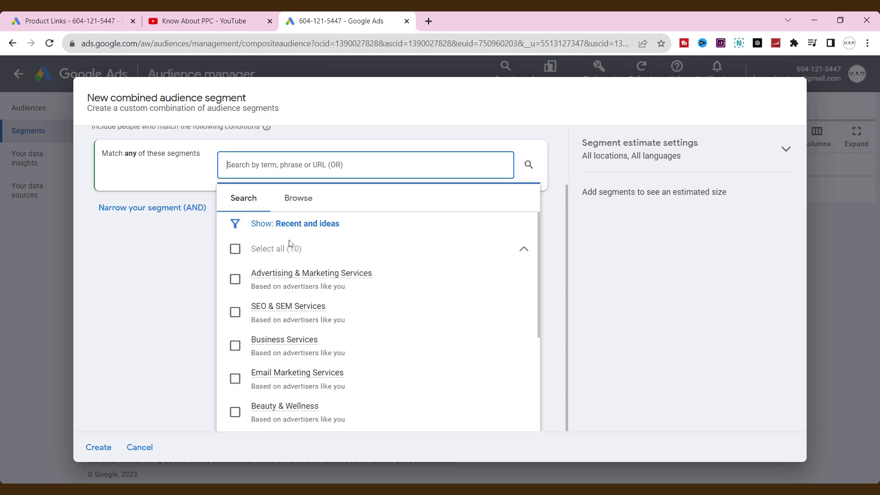
scroll(333, 313, "down", 3)
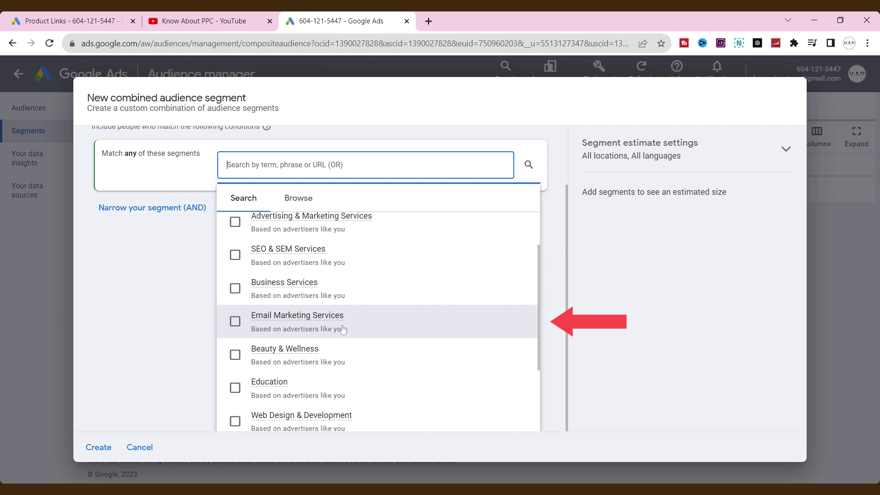
scroll(289, 330, "up", 1)
scroll(307, 289, "up", 1)
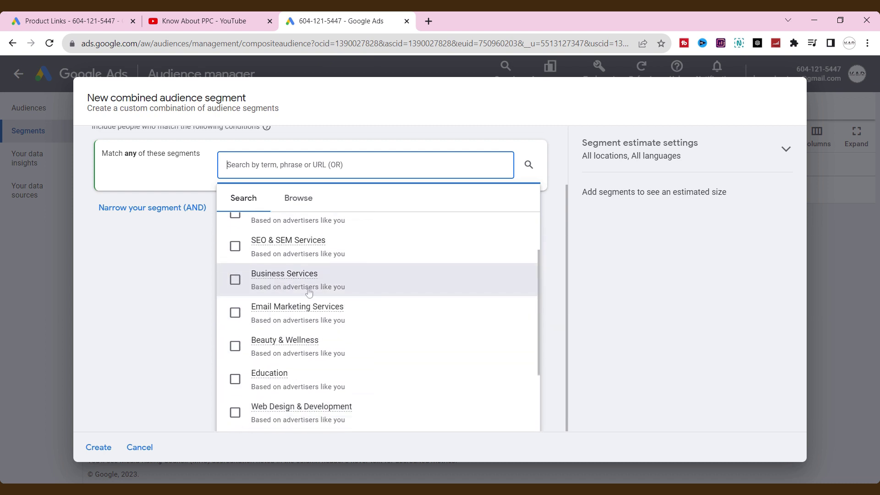
scroll(325, 310, "down", 2)
scroll(316, 312, "up", 1)
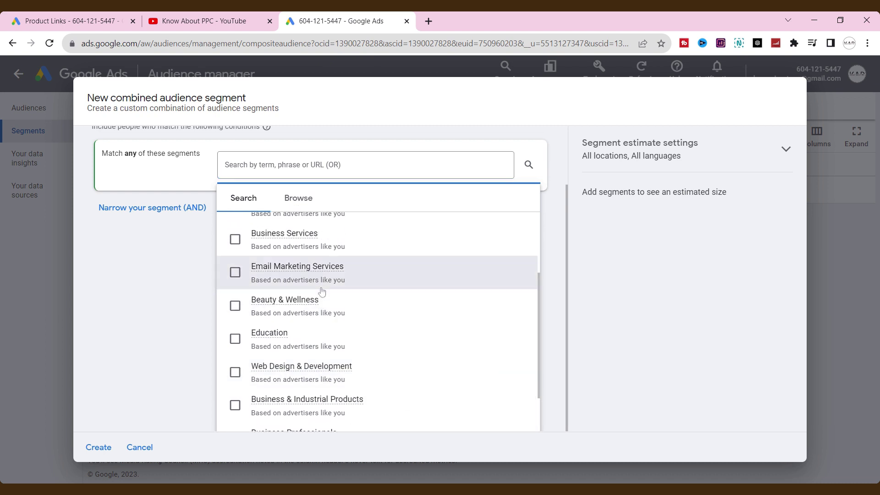
scroll(320, 290, "down", 2)
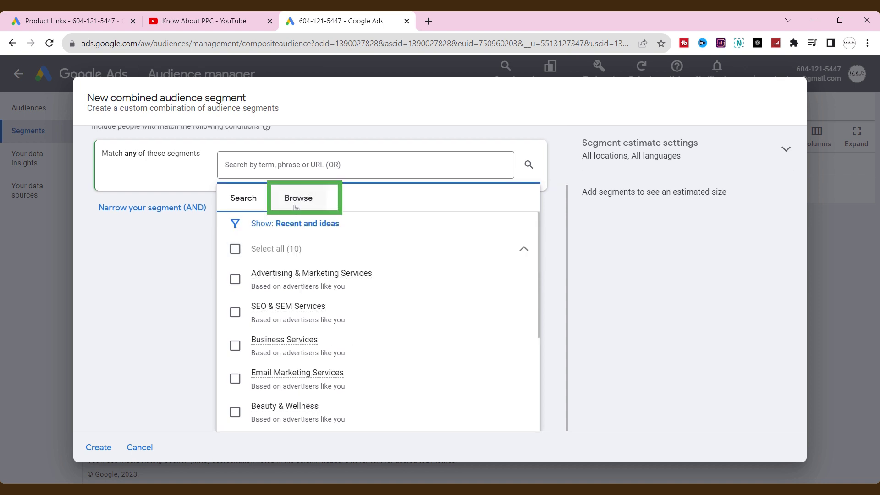
left_click(298, 197)
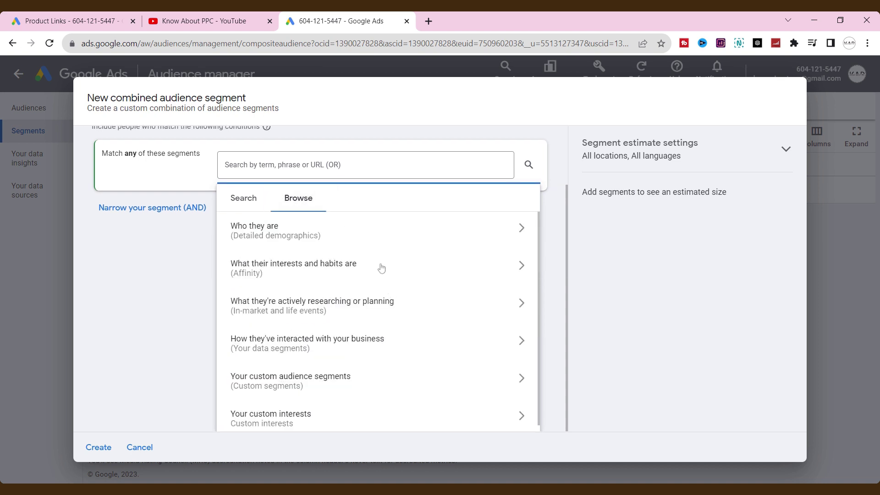
left_click(333, 237)
left_click(308, 314)
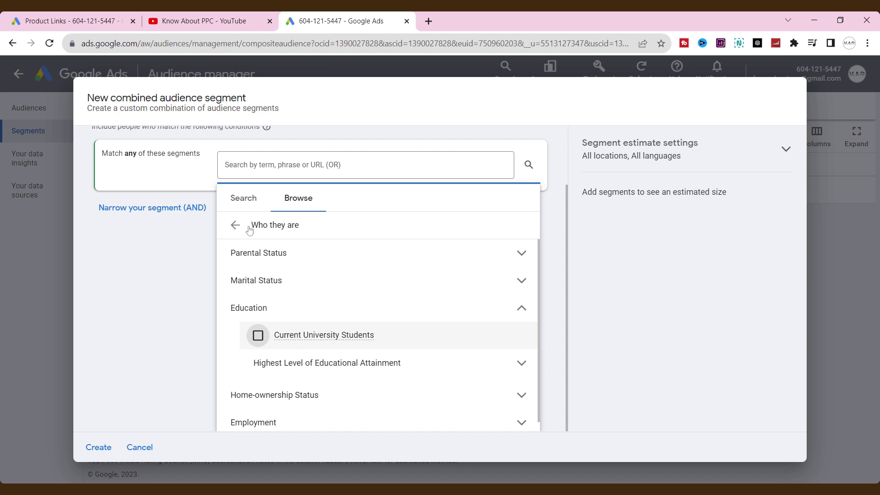
left_click(257, 334)
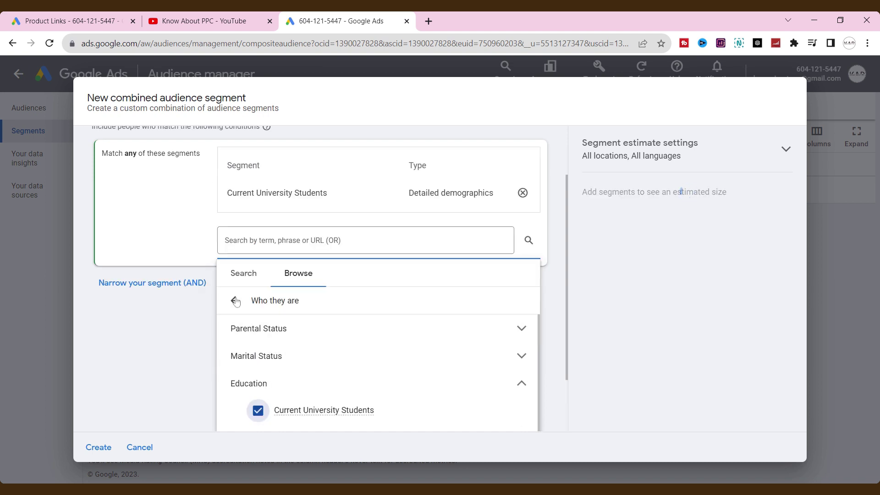
Include Sales & Marketing Jobs from the actively researching or planning category
scroll(275, 328, "down", 1)
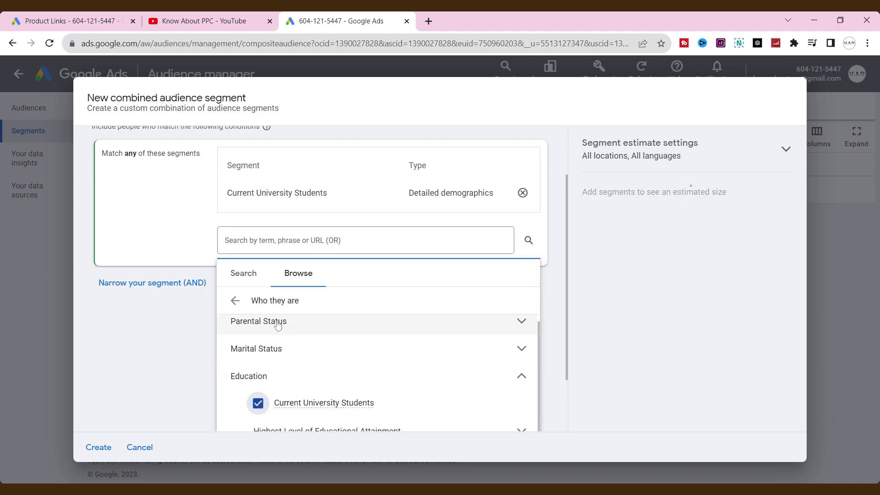
left_click(236, 301)
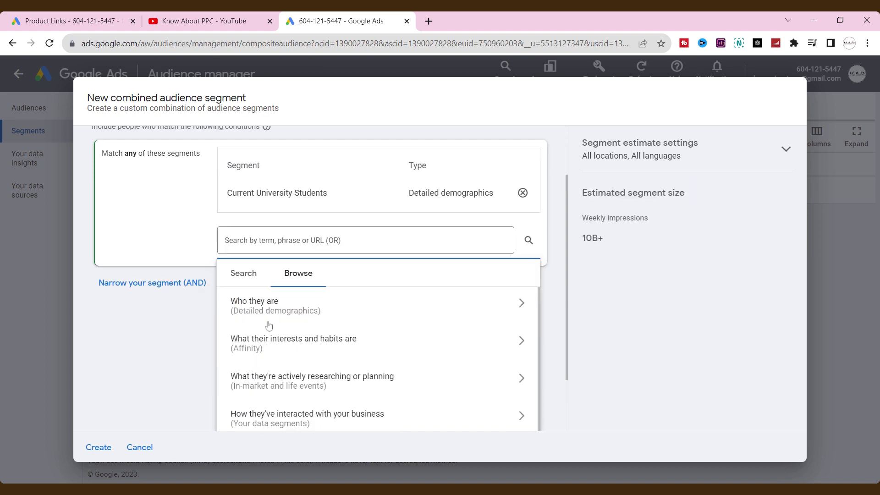
left_click(331, 393)
scroll(403, 333, "down", 5)
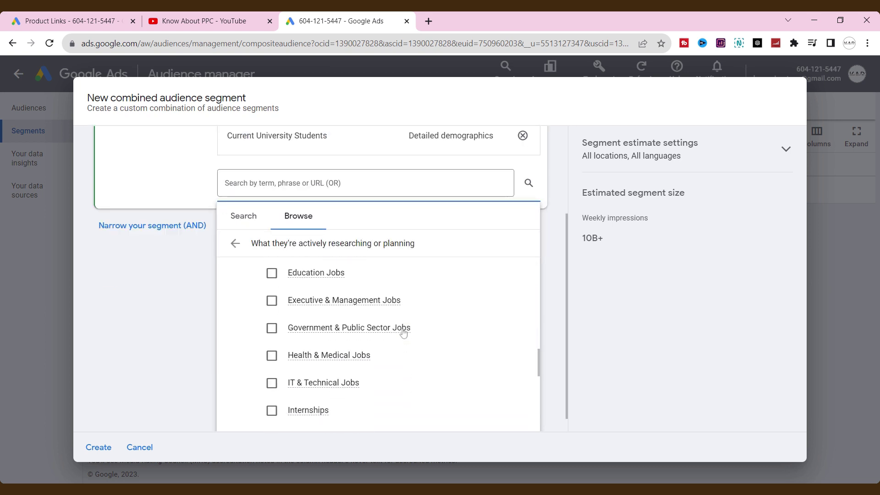
scroll(404, 333, "down", 5)
left_click(272, 346)
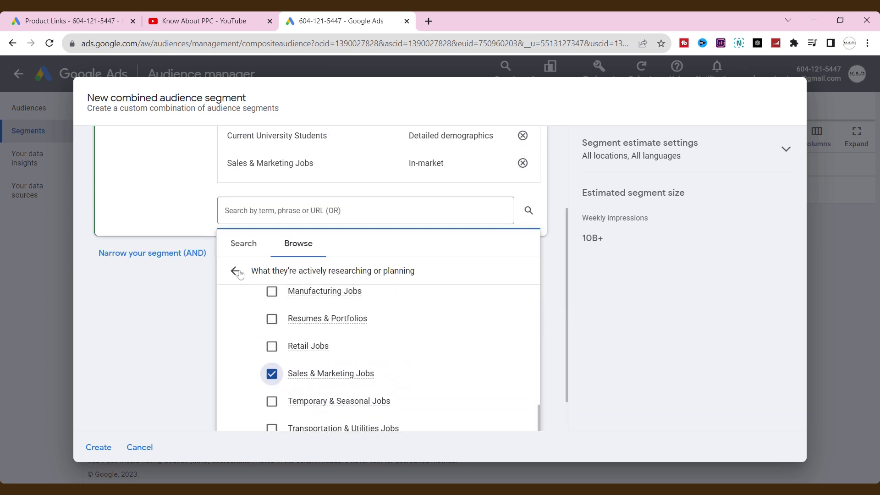
Include Audience - Last 30 Days, add an exclusion section, and create the segment
left_click(236, 271)
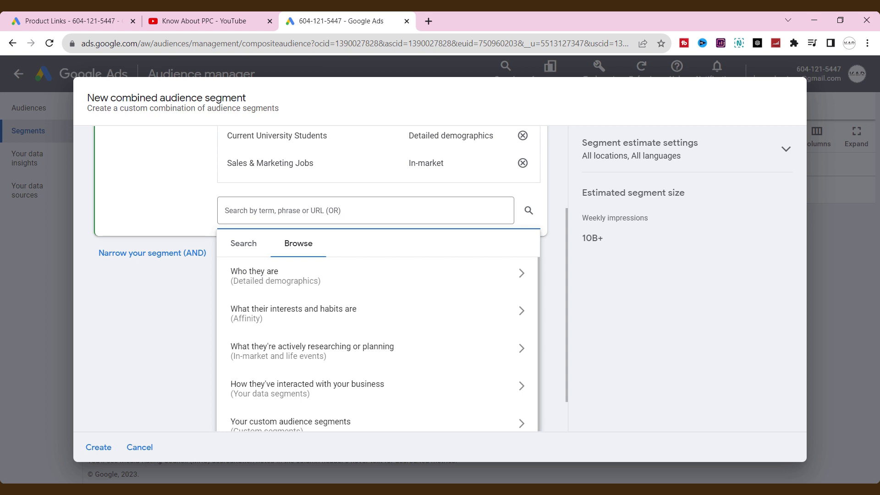
scroll(344, 371, "down", 1)
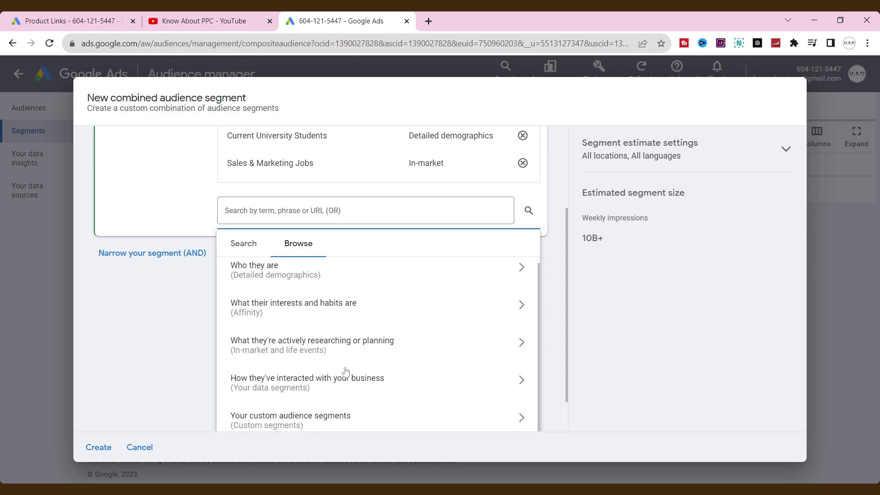
left_click(306, 398)
scroll(378, 339, "down", 4)
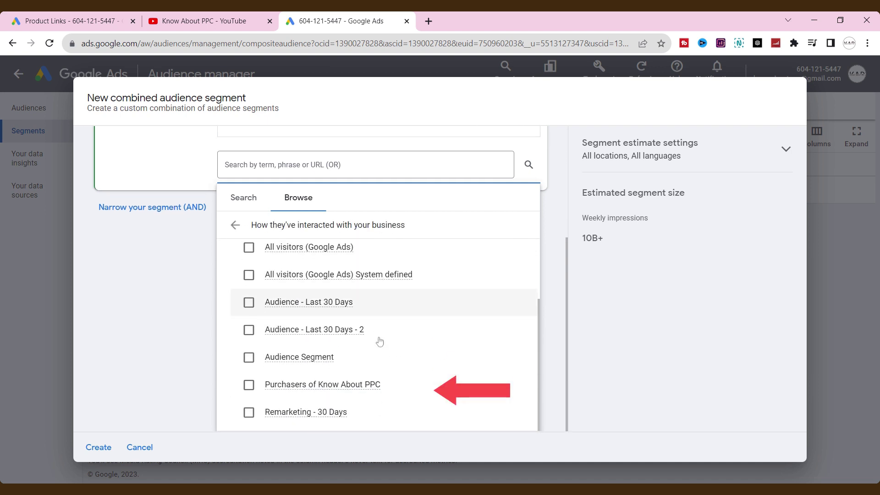
left_click(248, 302)
left_click(148, 411)
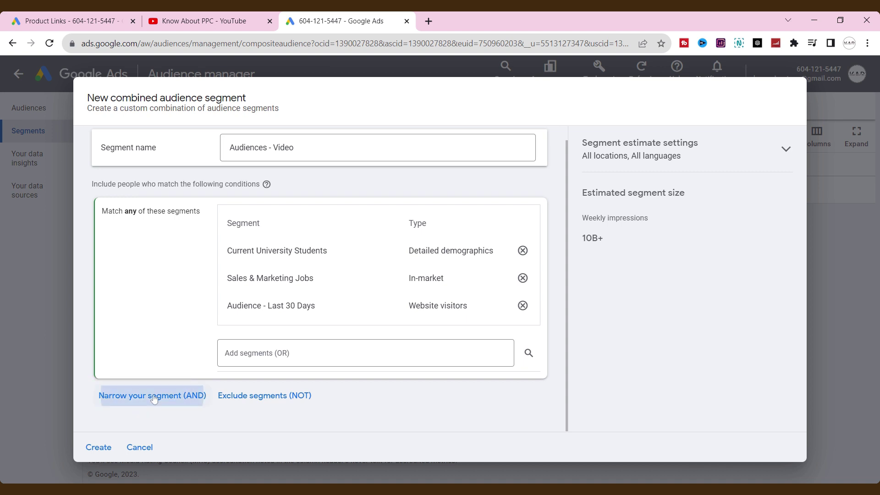
left_click(264, 395)
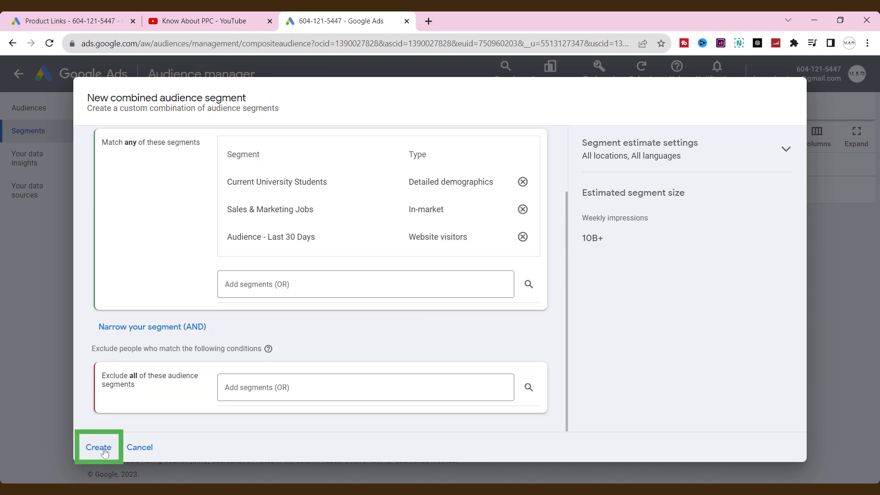
left_click(105, 452)
mouse_move(145, 222)
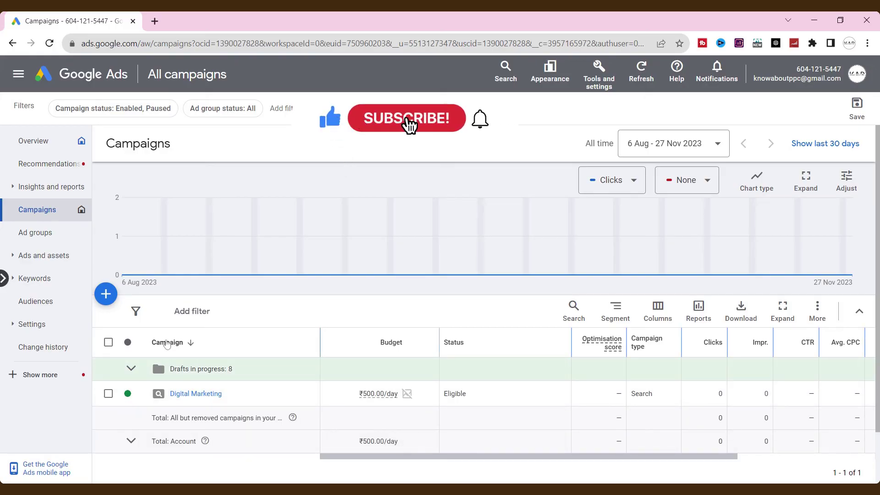
Start a Brand awareness and reach Video campaign using the Non-skippable in-stream subtype
left_click(110, 298)
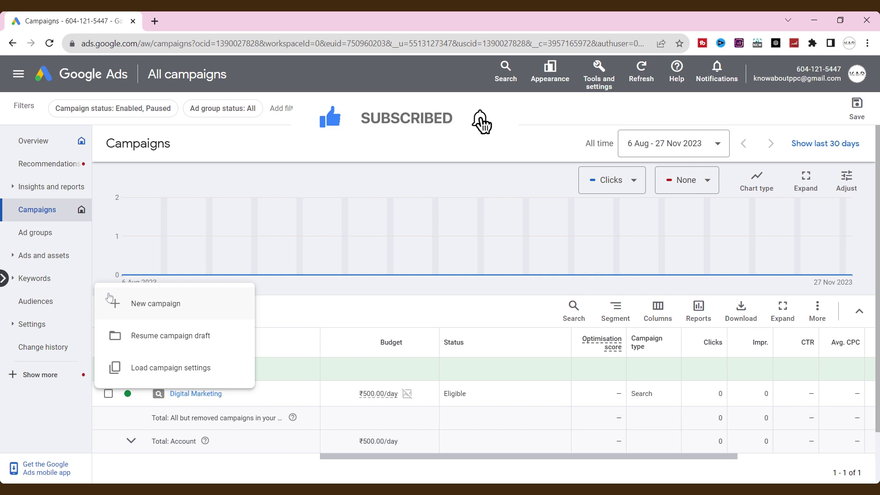
left_click(167, 311)
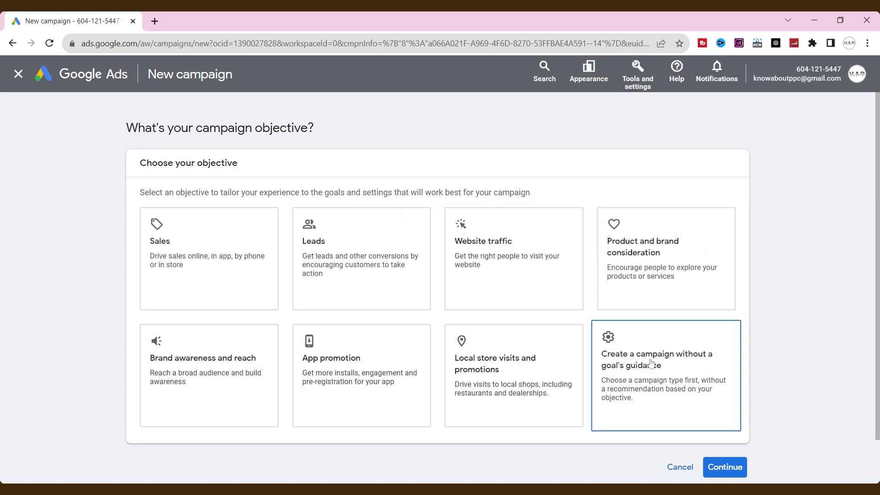
scroll(243, 238, "down", 1)
left_click(222, 326)
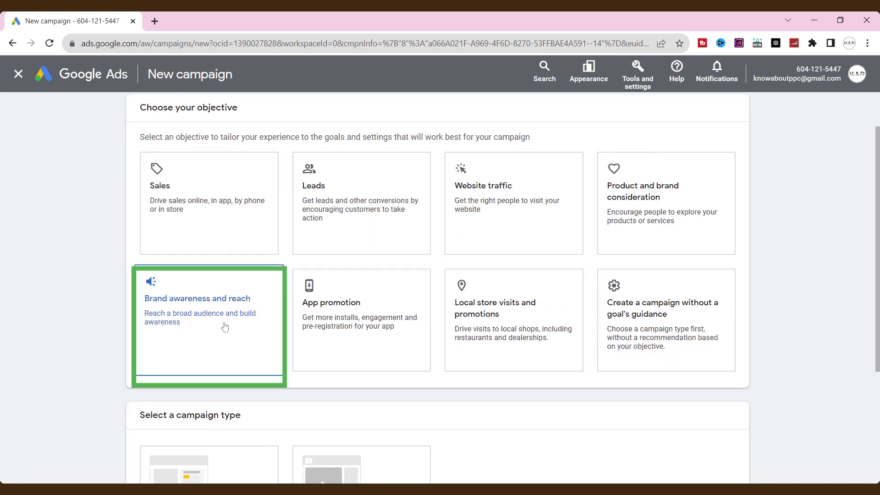
left_click(223, 327)
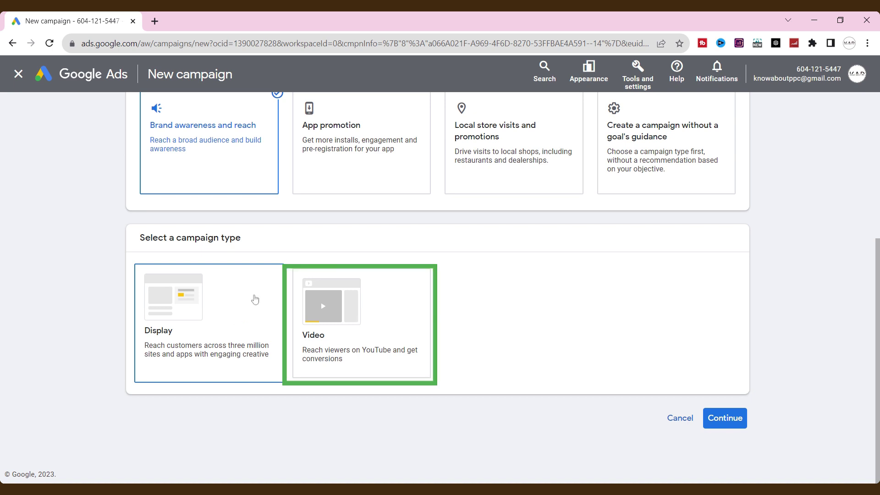
left_click(339, 310)
scroll(340, 309, "down", 6)
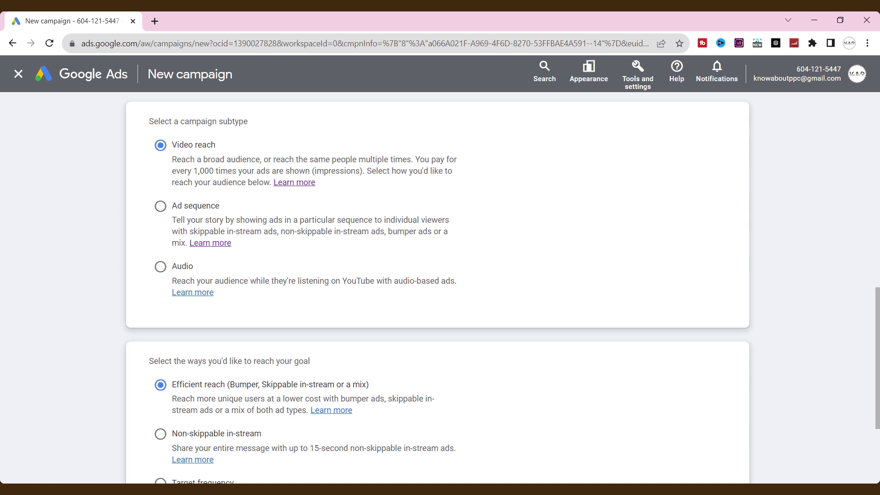
scroll(200, 168, "down", 1)
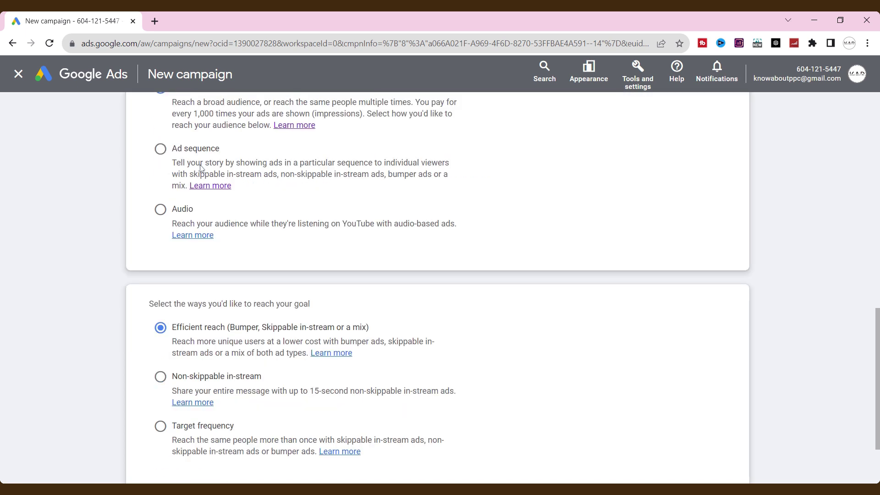
left_click(214, 380)
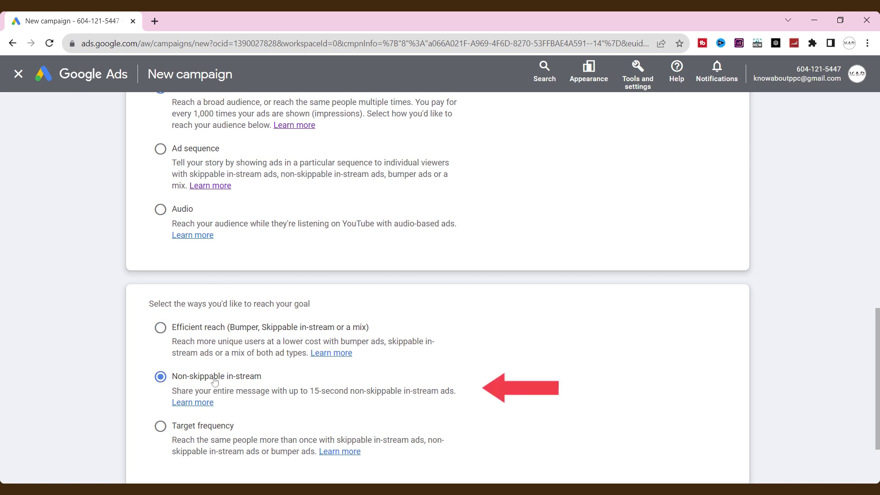
scroll(469, 383, "down", 2)
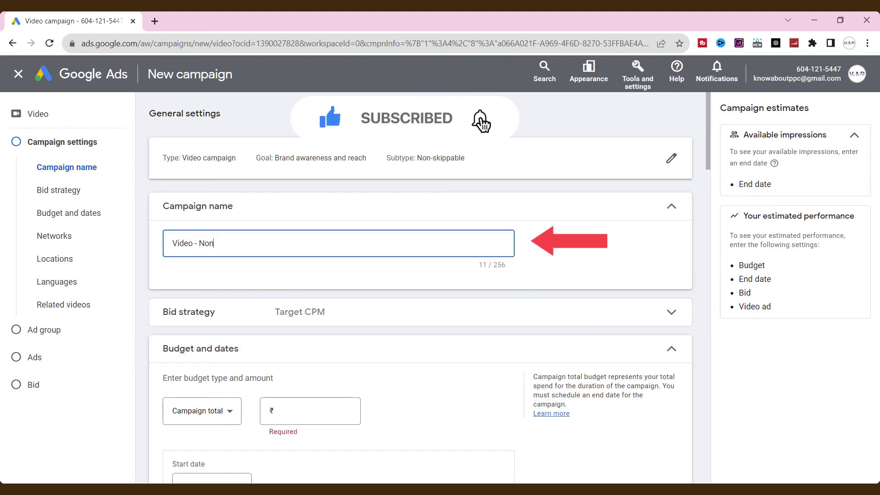
Append '-skippable Ads' to the campaign name and expand the bid strategy settings
type("-s")
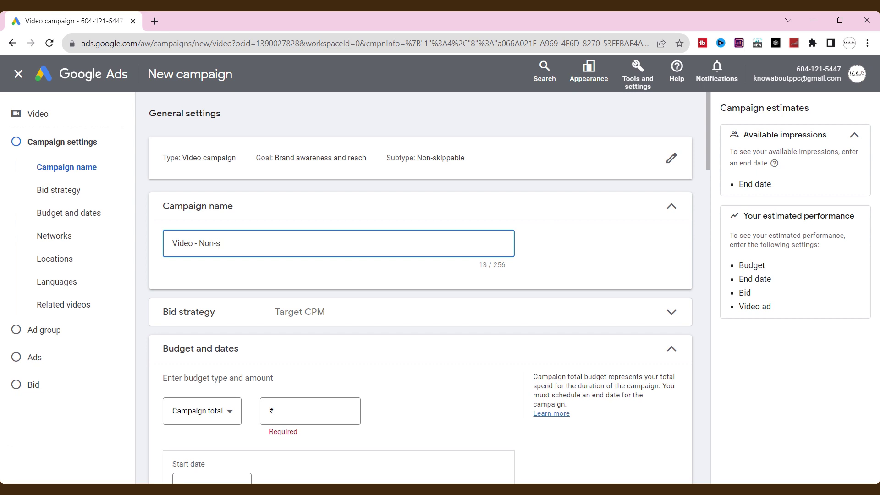
type("kippable Ads")
scroll(326, 257, "down", 1)
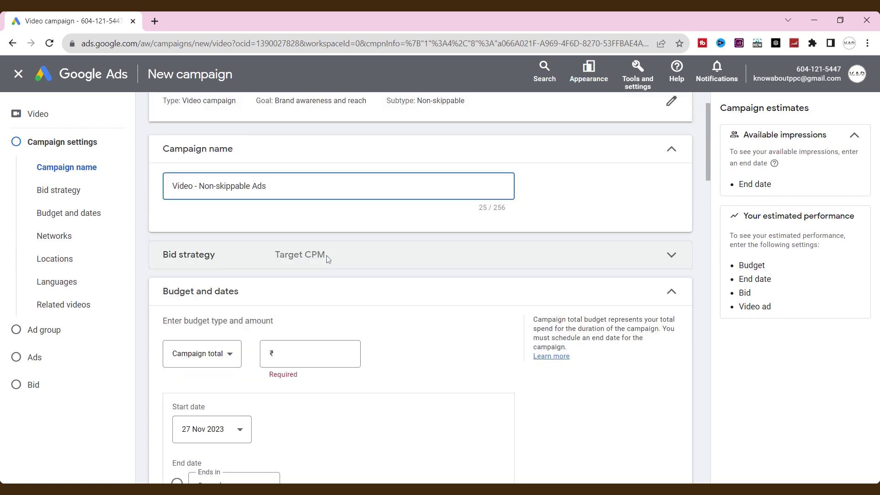
left_click(351, 259)
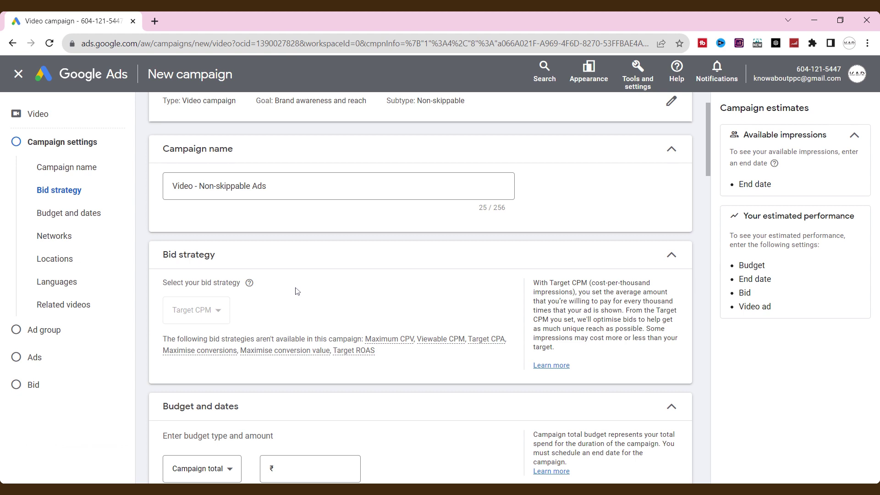
scroll(298, 292, "down", 1)
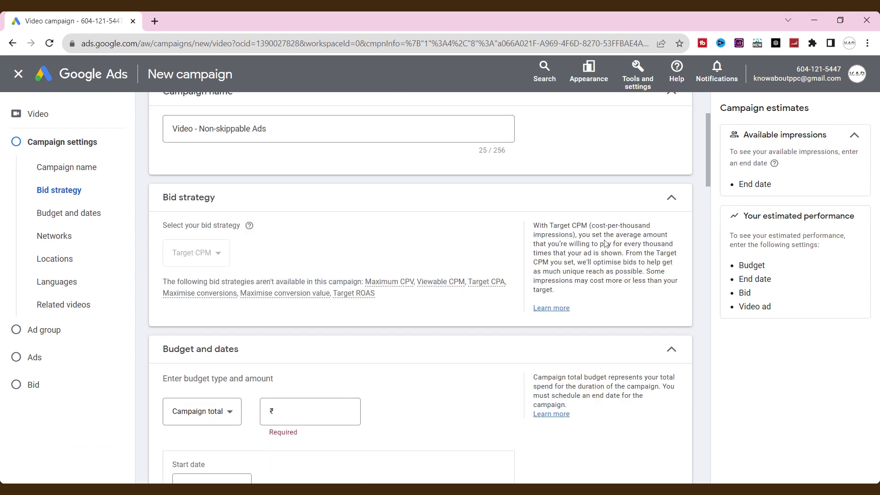
scroll(291, 289, "down", 2)
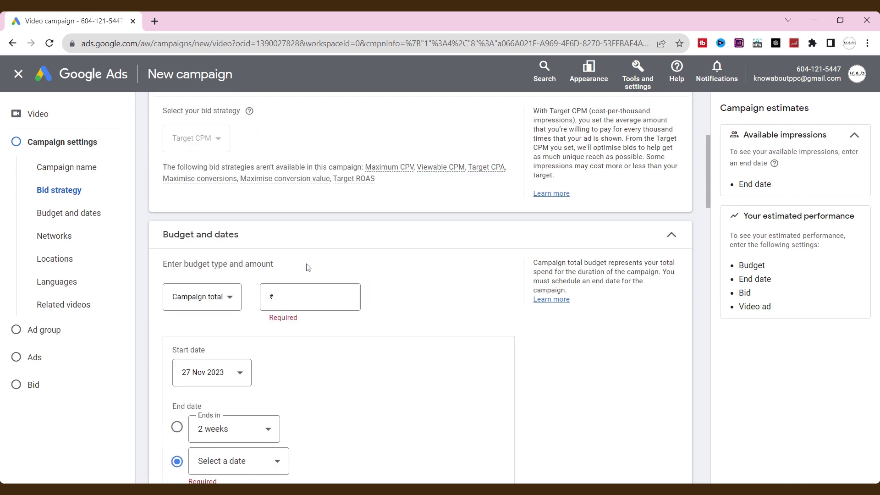
Enter a ₹500.00 campaign total budget starting 27 Nov 2023
left_click(289, 294)
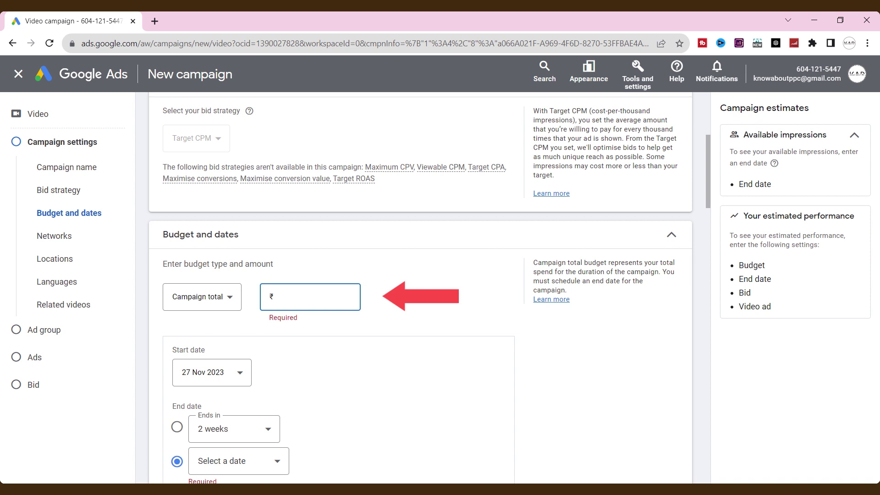
type("50.00")
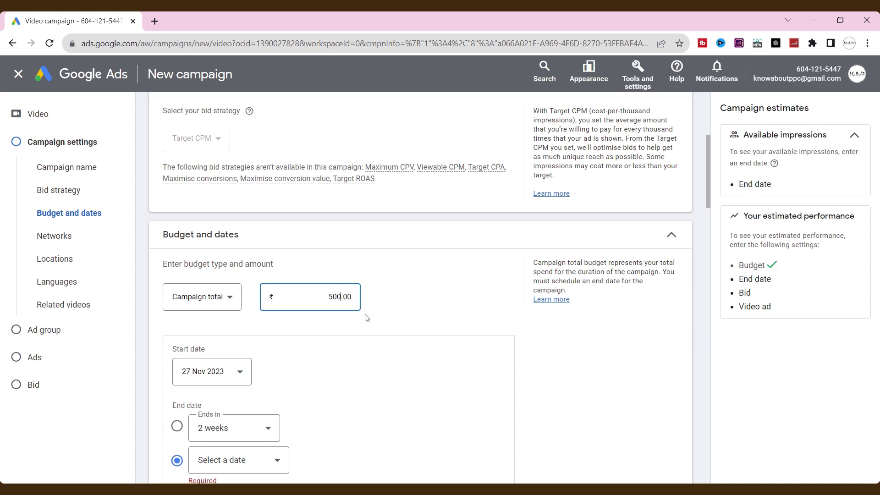
scroll(367, 317, "down", 2)
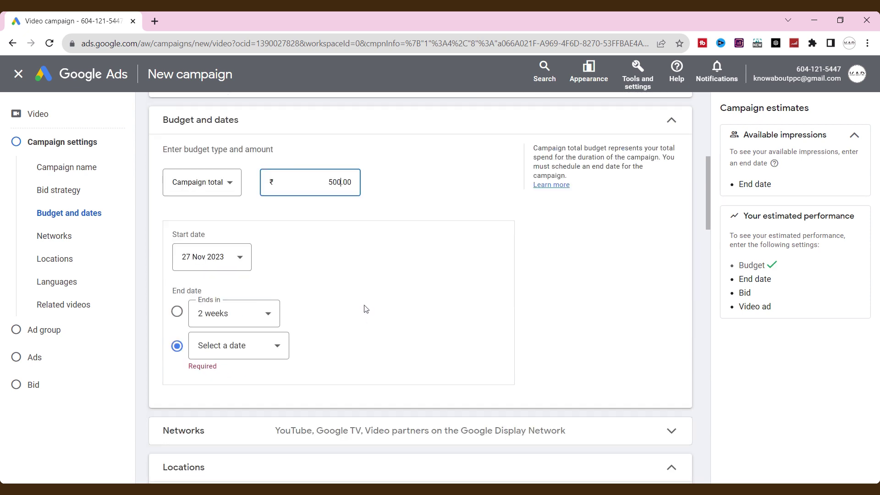
scroll(366, 309, "down", 2)
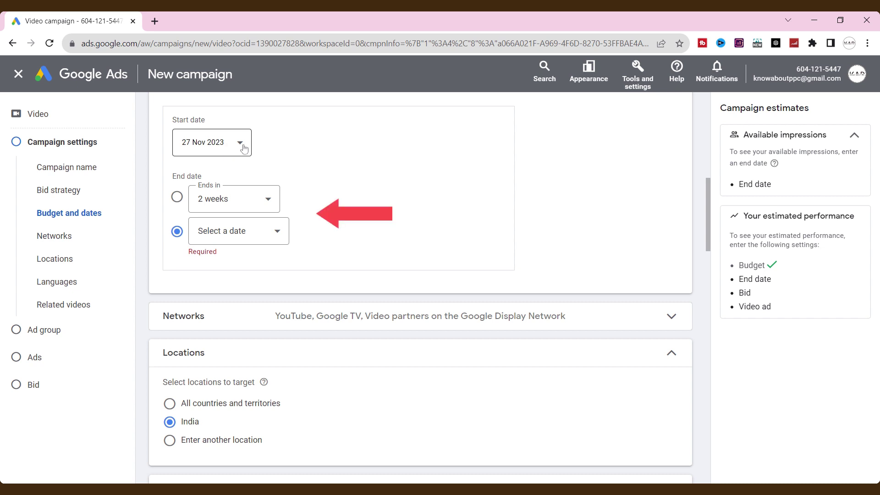
scroll(299, 157, "up", 1)
scroll(301, 159, "down", 1)
scroll(299, 157, "up", 1)
scroll(299, 157, "down", 1)
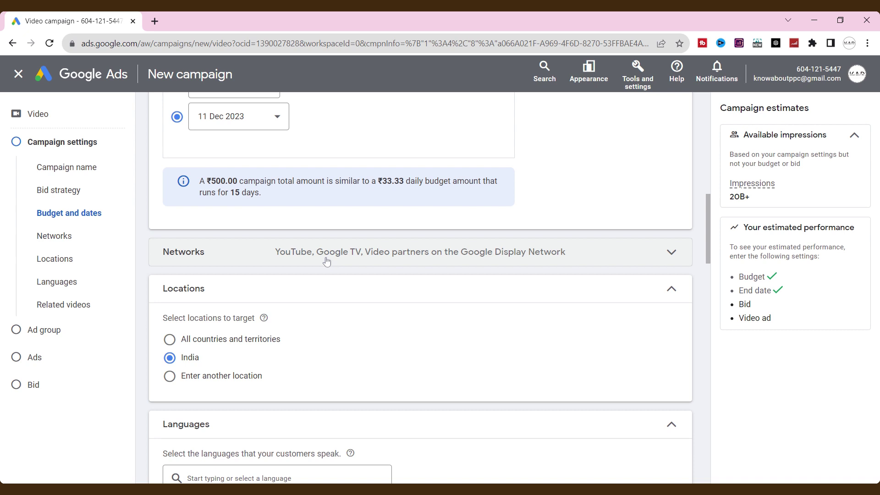
Run the campaign on YouTube only by unchecking Google TV and video partners
left_click(327, 261)
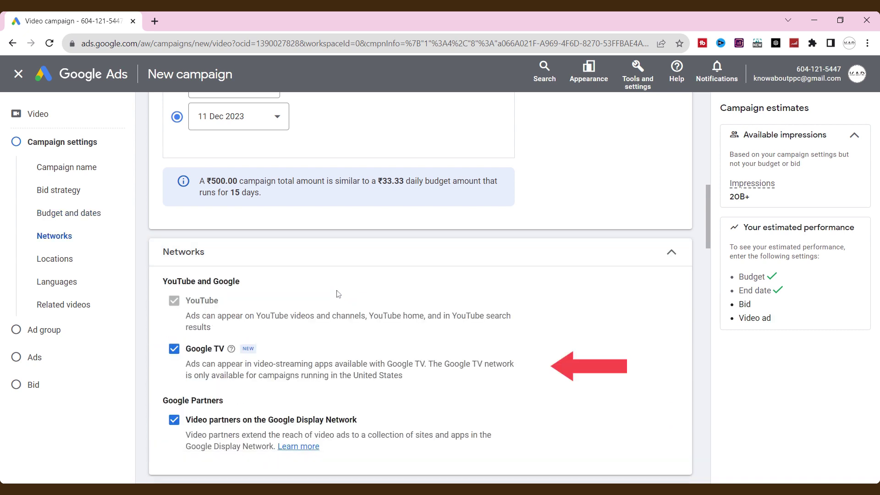
scroll(331, 294, "down", 1)
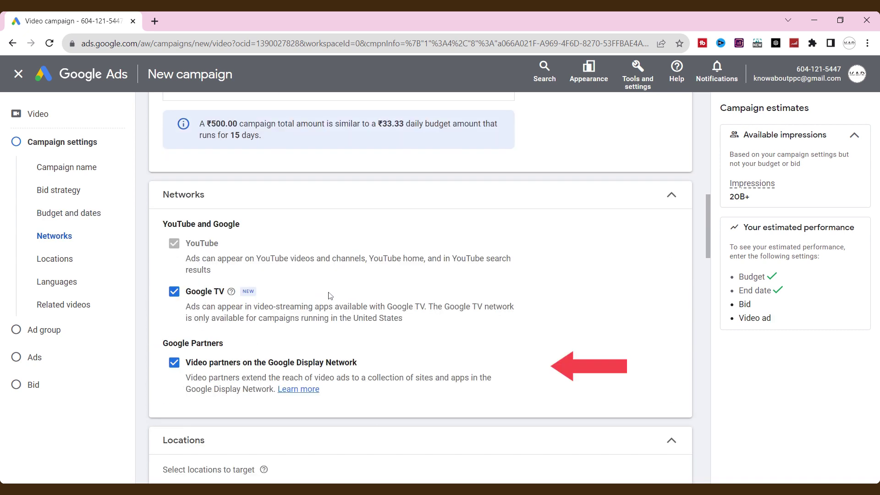
left_click(174, 362)
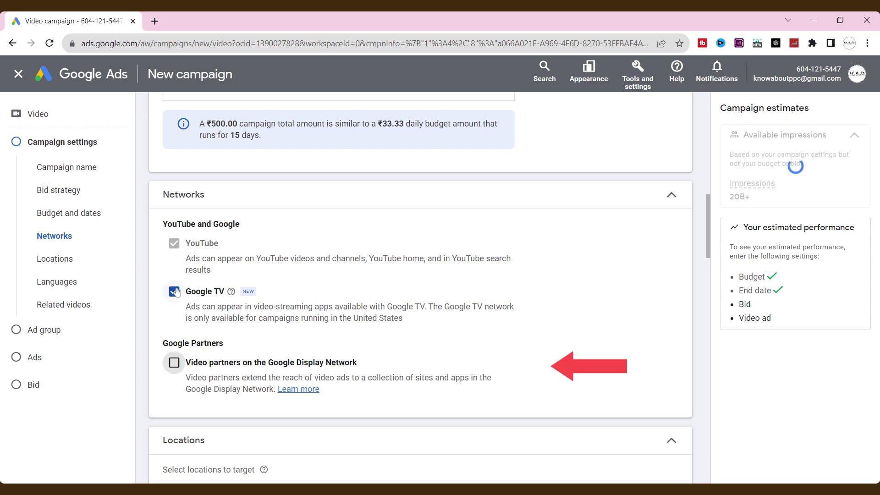
left_click(174, 291)
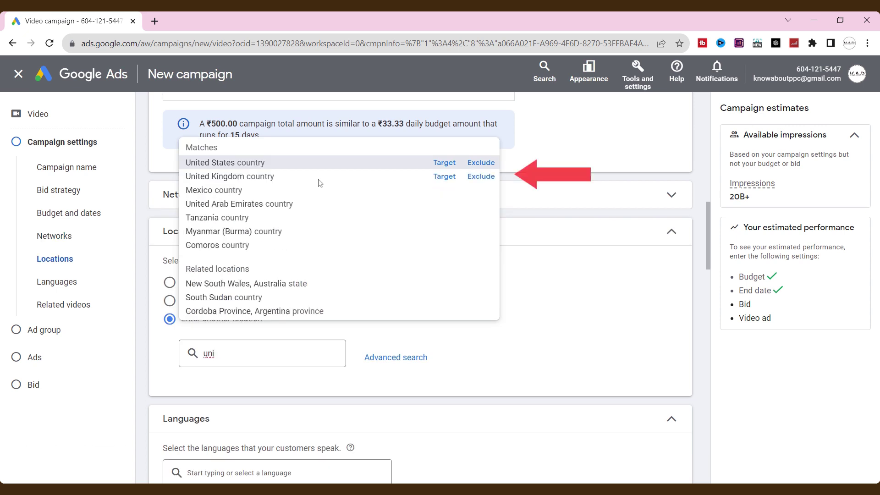
Target the United States as location and English as the campaign language
left_click(450, 166)
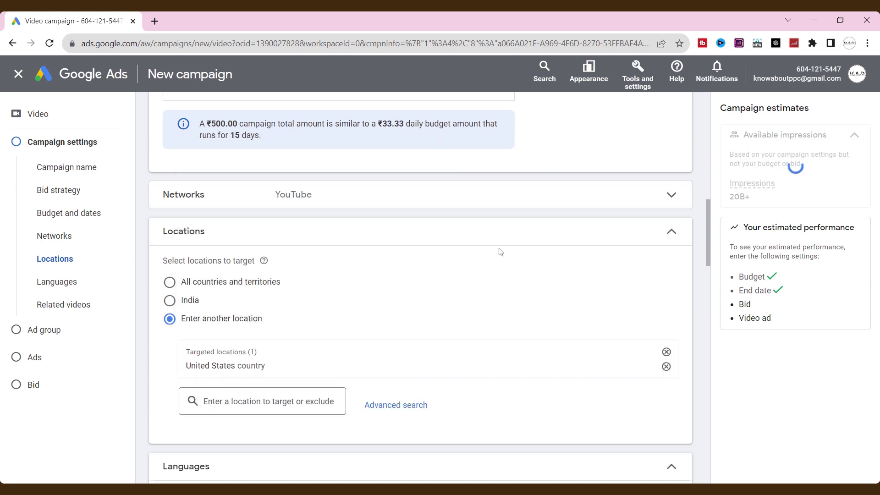
scroll(277, 291, "down", 4)
left_click(277, 291)
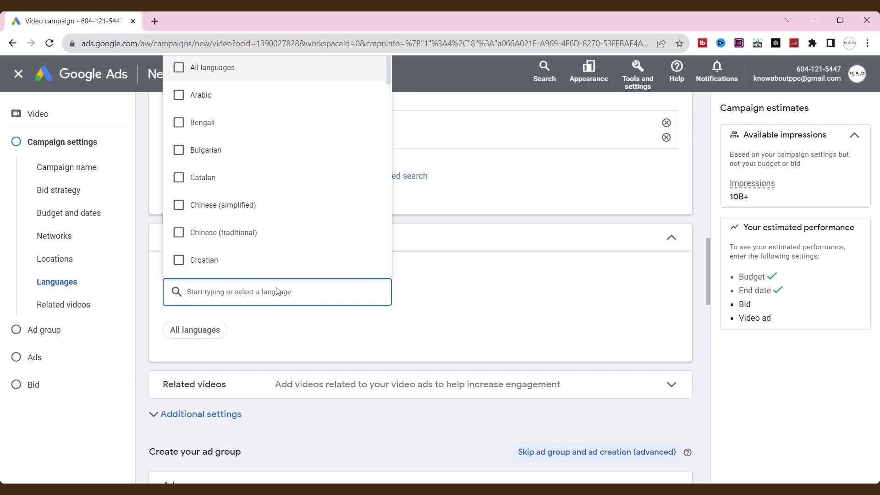
type("en")
left_click(248, 326)
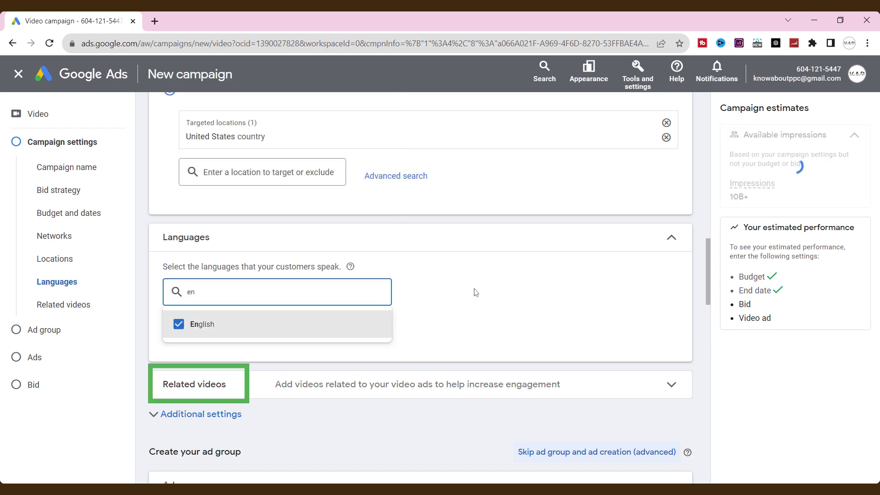
left_click(476, 292)
scroll(466, 281, "down", 3)
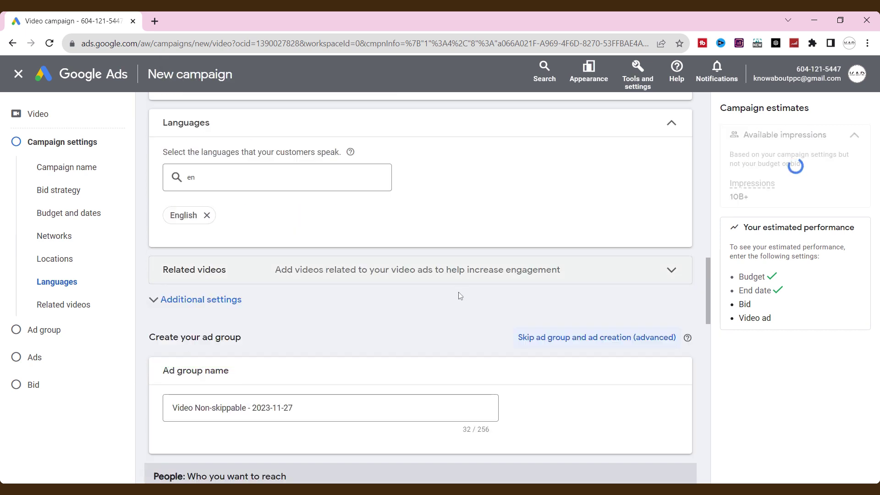
left_click(447, 270)
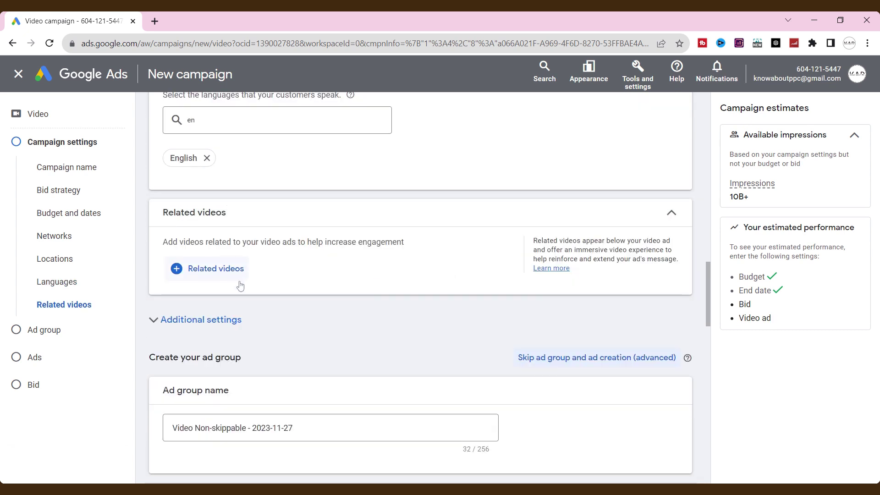
scroll(280, 275, "down", 1)
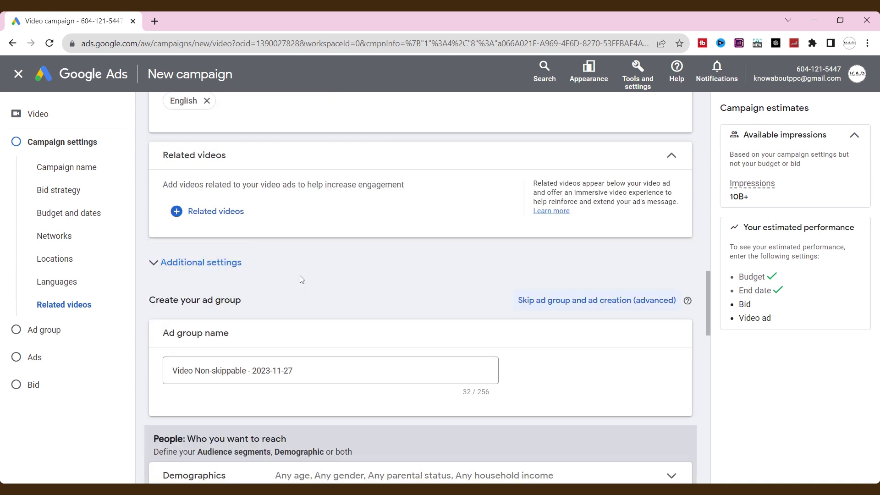
Cap impression frequency at 2 per day under Additional settings
scroll(236, 328, "up", 1)
left_click(236, 332)
scroll(295, 307, "down", 1)
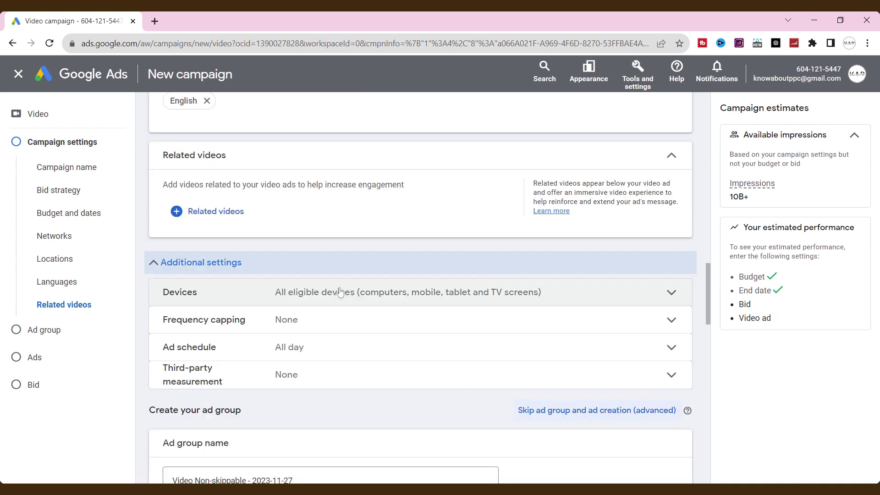
left_click(405, 294)
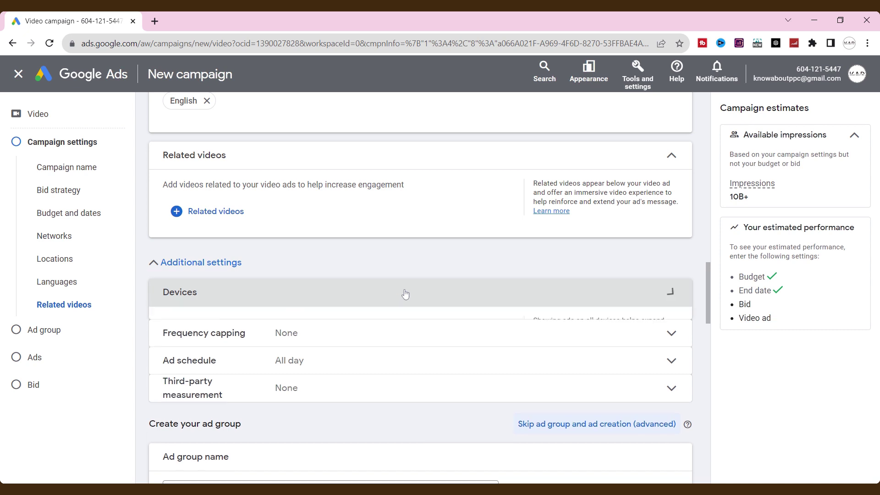
scroll(406, 294, "down", 1)
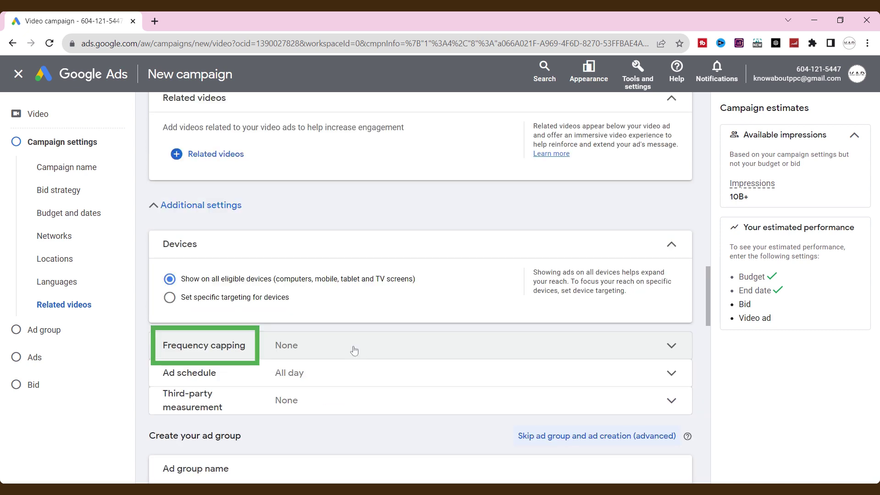
left_click(351, 350)
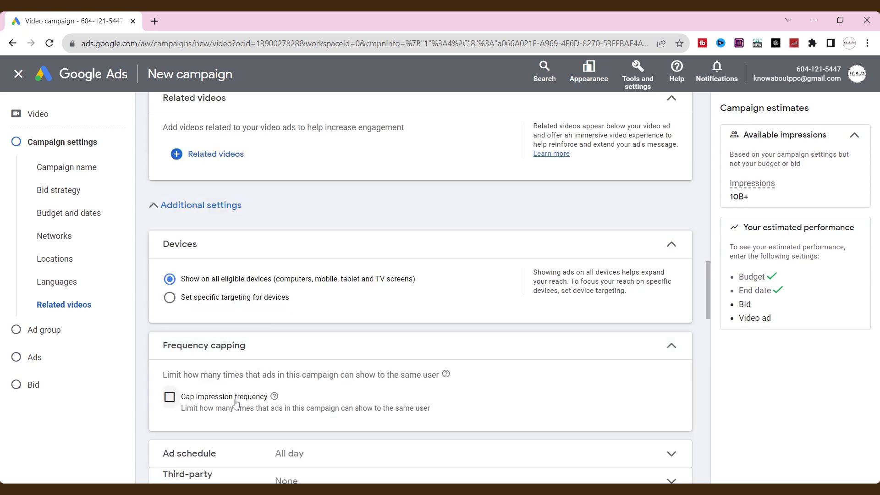
left_click(170, 397)
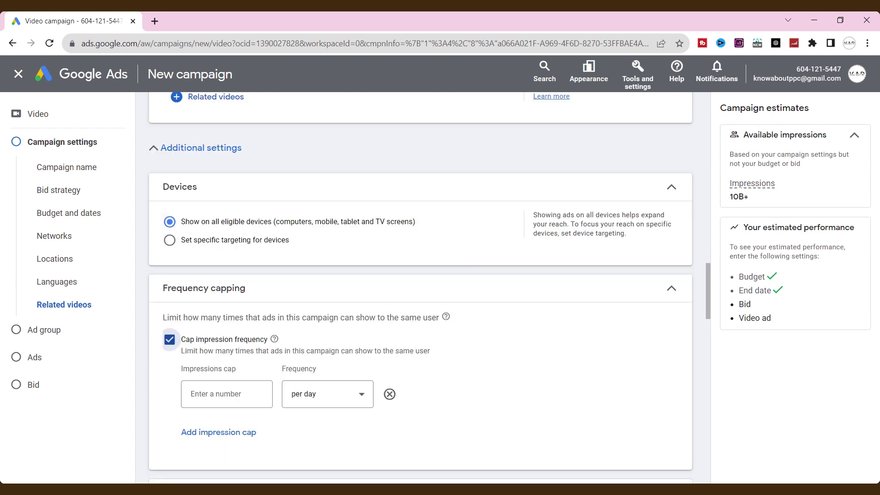
left_click(229, 401)
type("2")
scroll(458, 313, "down", 2)
scroll(458, 313, "down", 1)
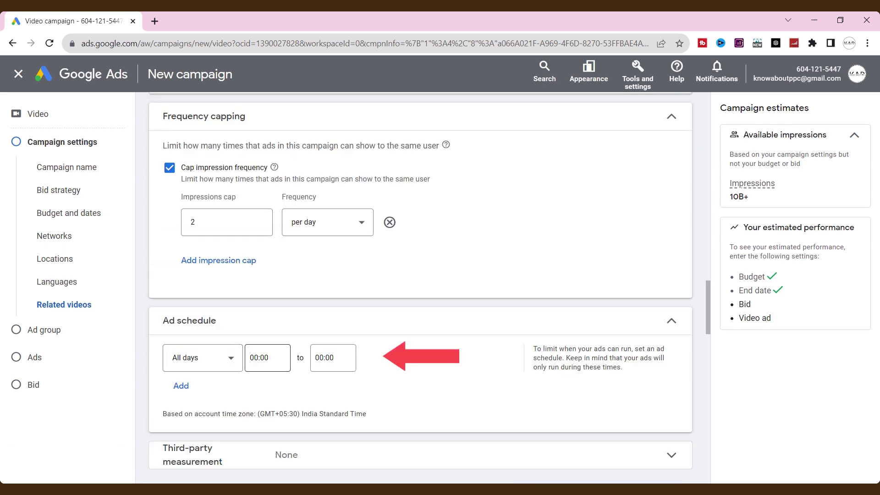
Schedule the ads for all days from 09:00 to 18:00
left_click(262, 359)
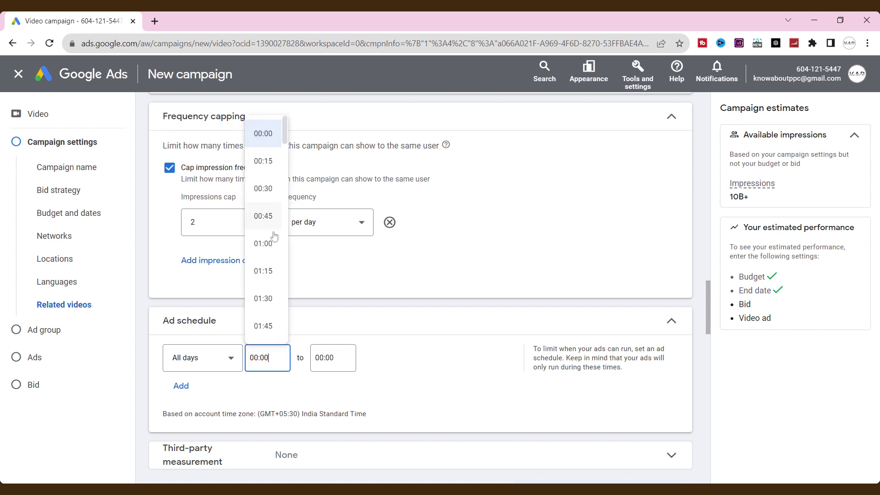
scroll(273, 248, "down", 8)
scroll(273, 256, "down", 10)
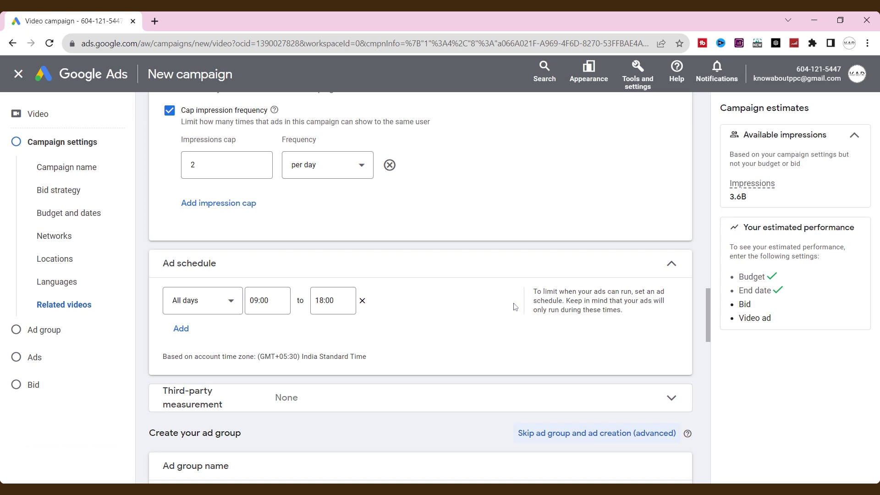
scroll(515, 309, "down", 4)
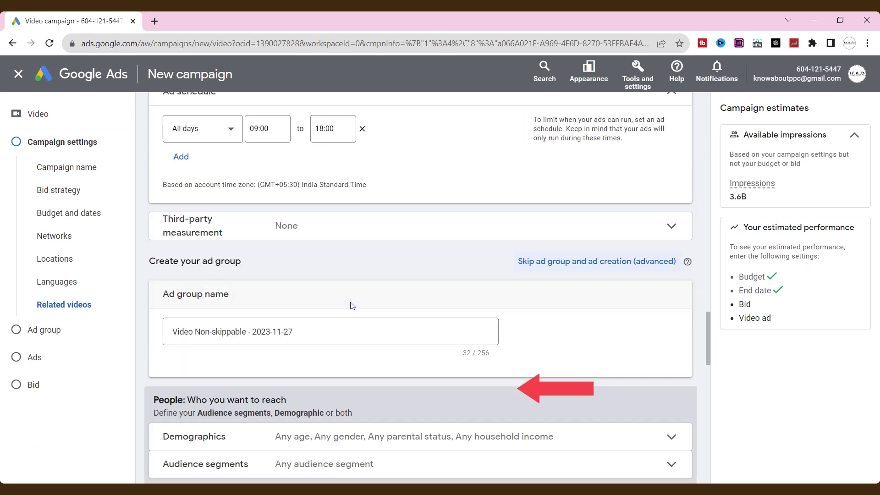
Name the ad group 'Video Ads - Non-skippable' and exclude the 65+ age and Lower 50% income demographics
triple_click(368, 331)
type("Vide")
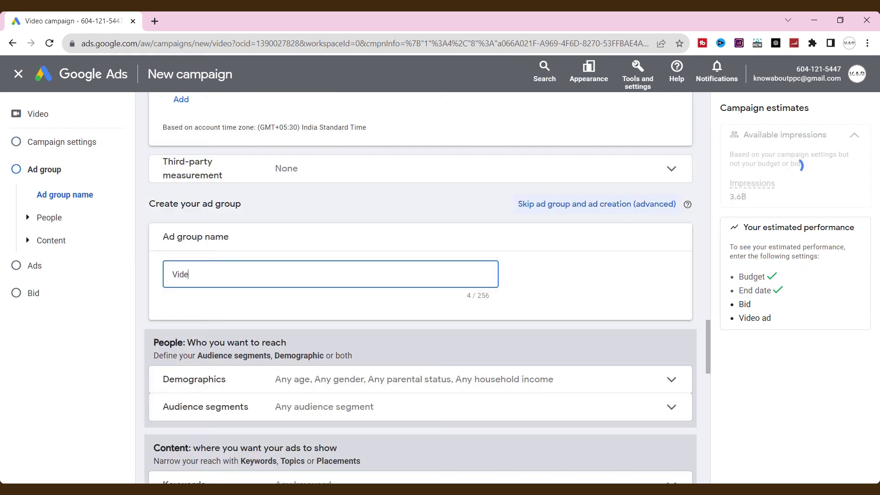
type("o Ads - Non-skippable")
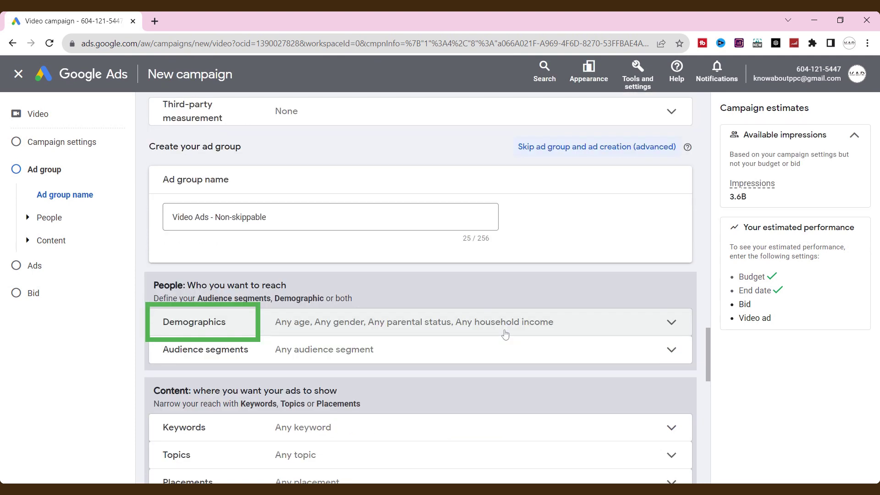
left_click(506, 331)
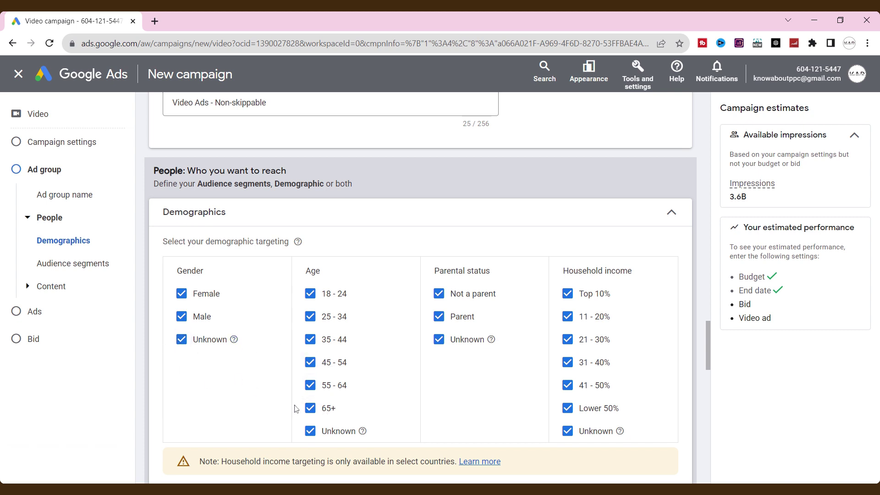
left_click(310, 408)
left_click(567, 408)
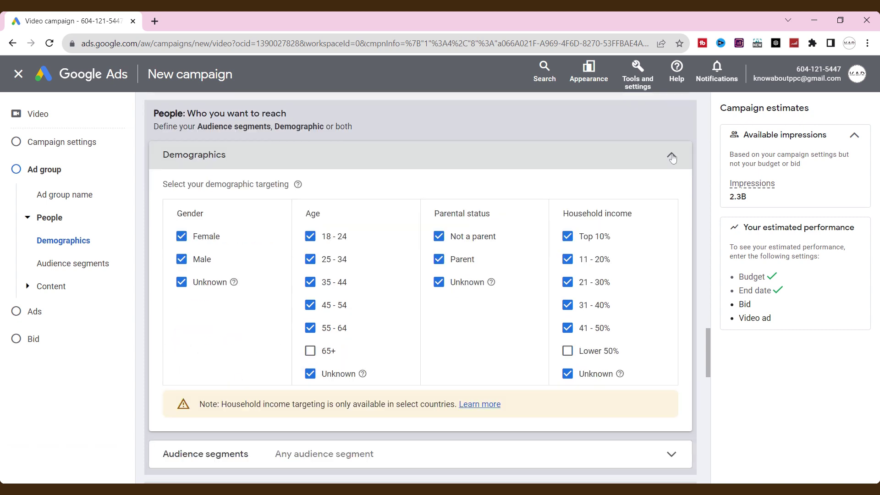
left_click(659, 163)
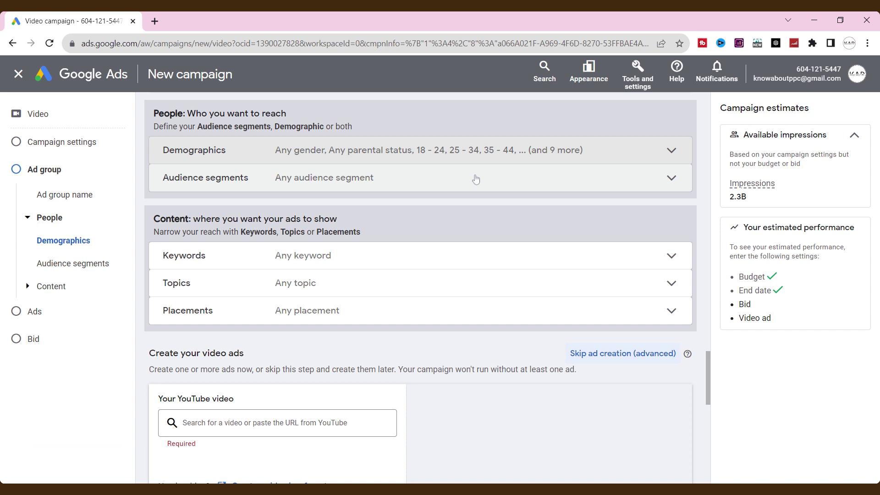
left_click(476, 179)
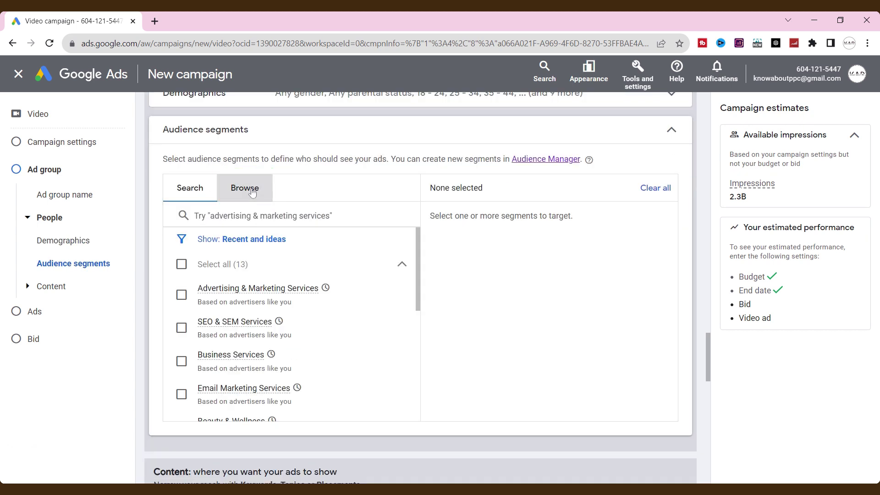
Target the combined audience segment 'Audiences - Video', narrowing estimated impressions to 140M
left_click(252, 193)
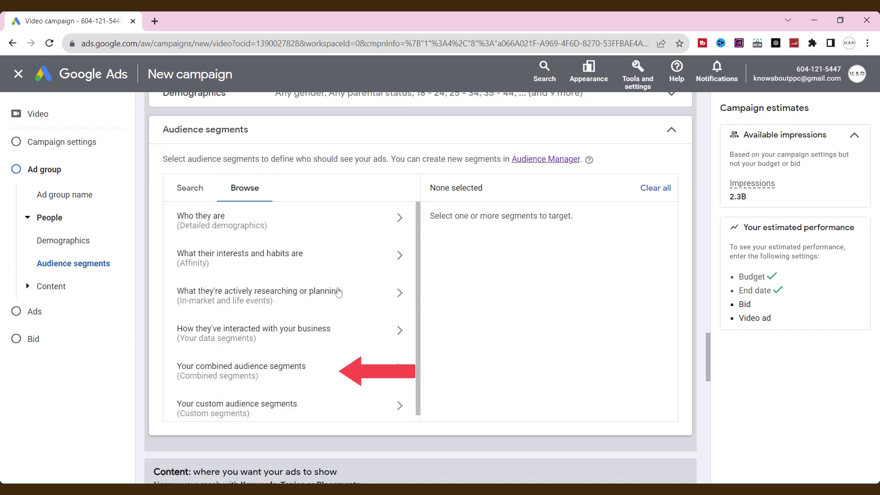
left_click(262, 370)
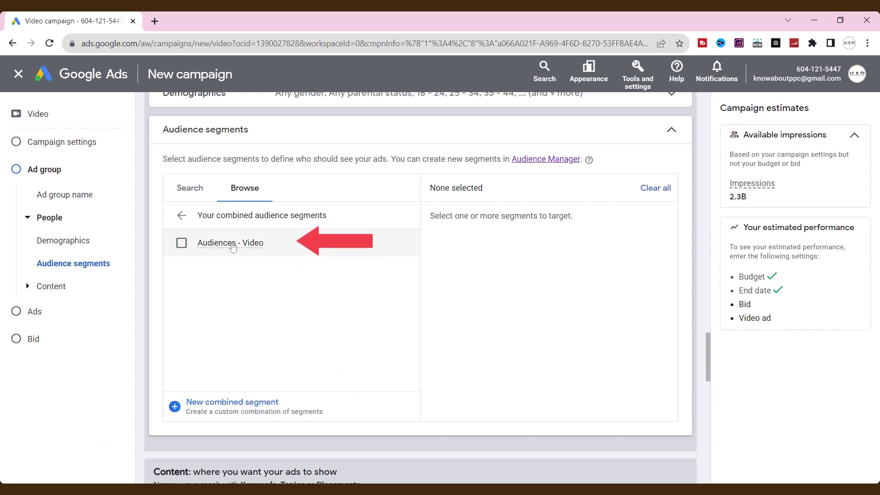
mouse_move(223, 248)
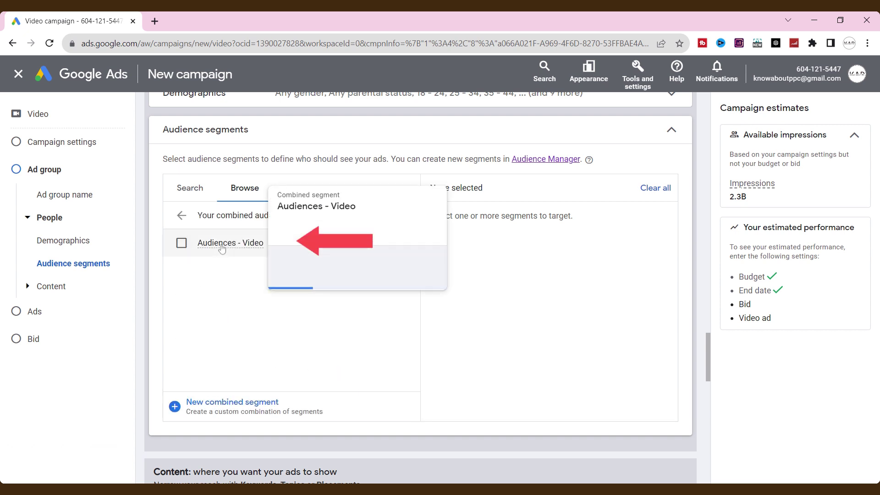
left_click(182, 244)
scroll(348, 270, "down", 1)
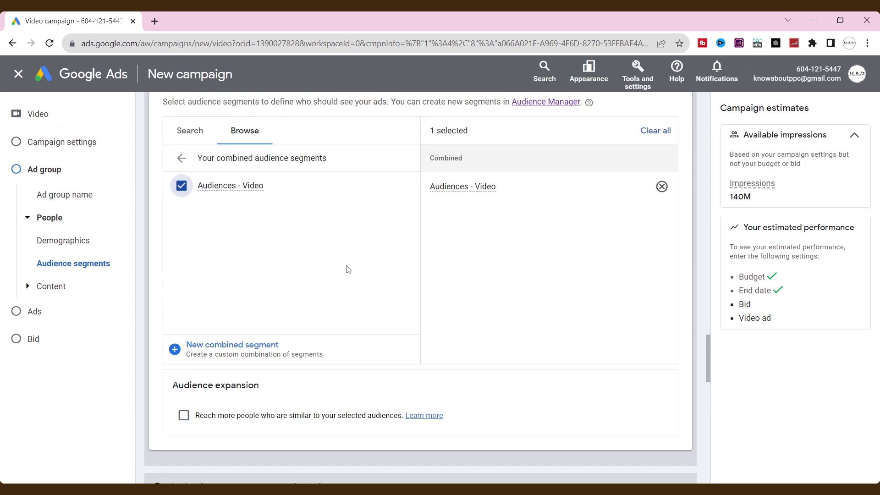
scroll(347, 269, "up", 1)
left_click(670, 131)
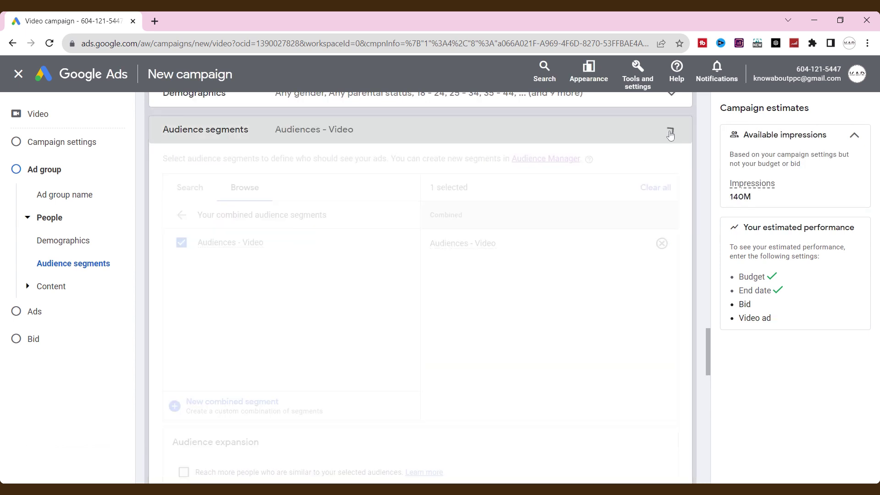
scroll(348, 216, "up", 1)
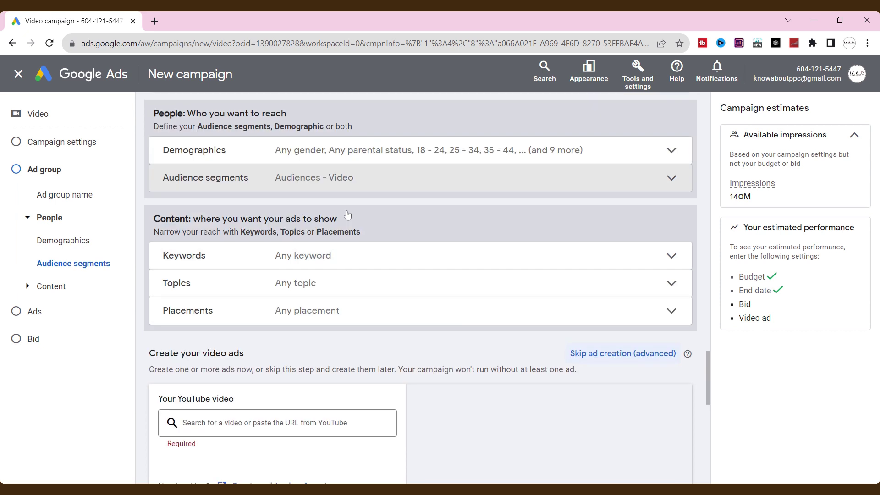
Review the topic targeting options, leaving topics unrestricted
left_click(372, 284)
scroll(375, 283, "down", 2)
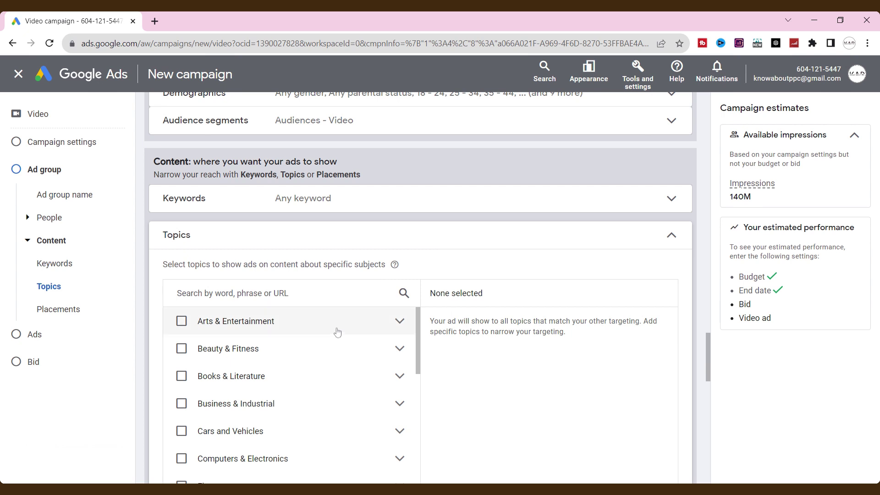
scroll(313, 364, "down", 4)
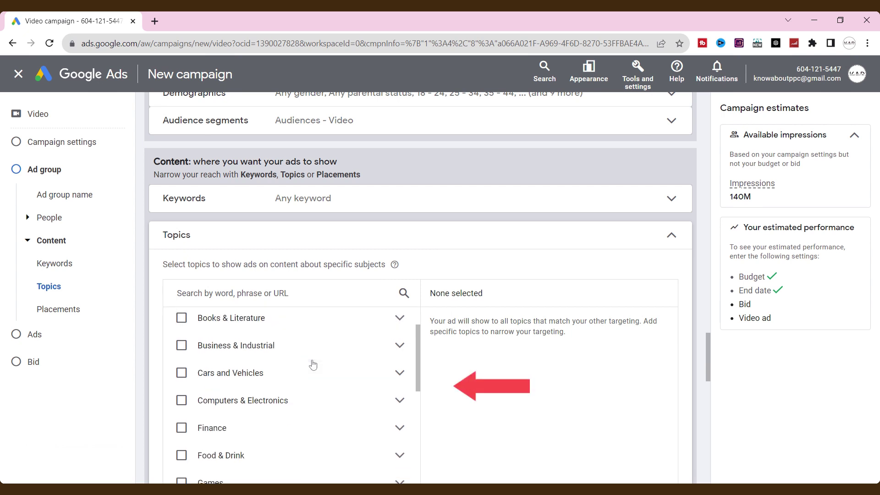
scroll(313, 365, "up", 2)
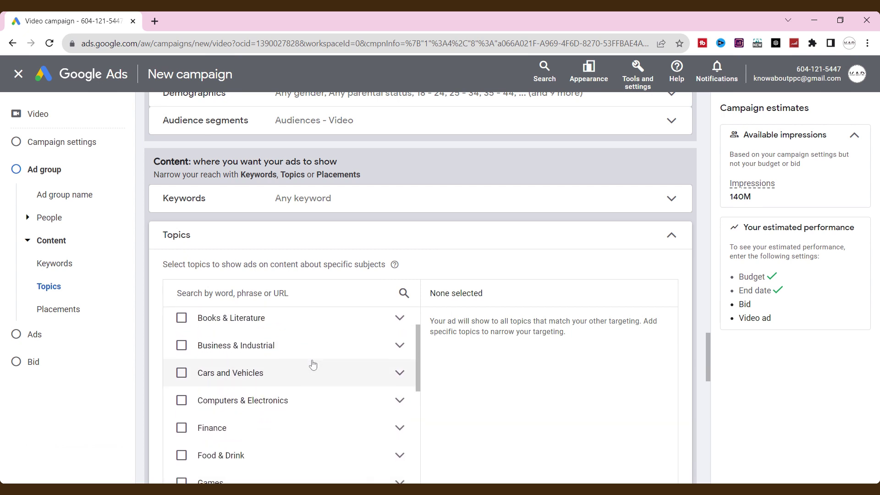
Browse YouTube channel and video placements without adding any placement
left_click(351, 252)
scroll(363, 253, "down", 1)
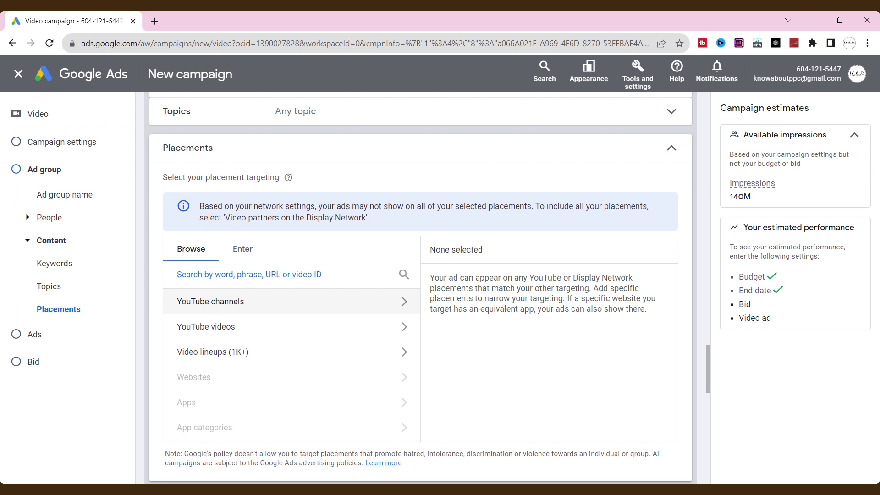
left_click(391, 306)
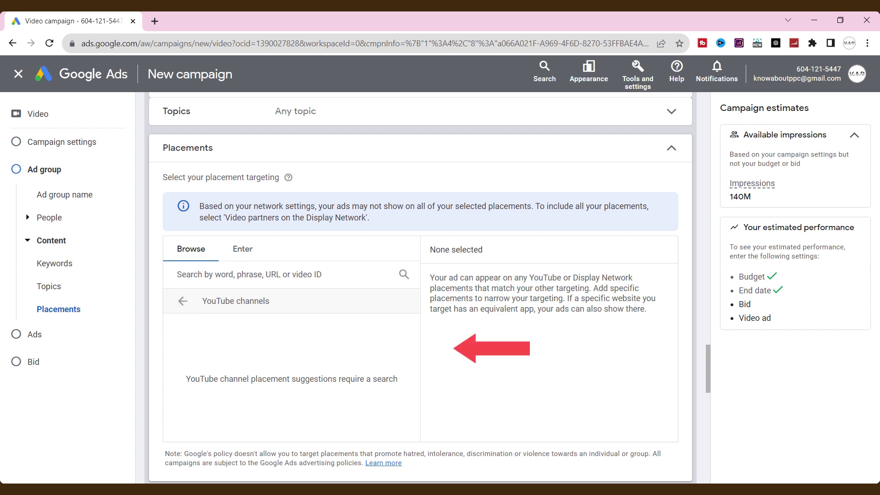
left_click(193, 304)
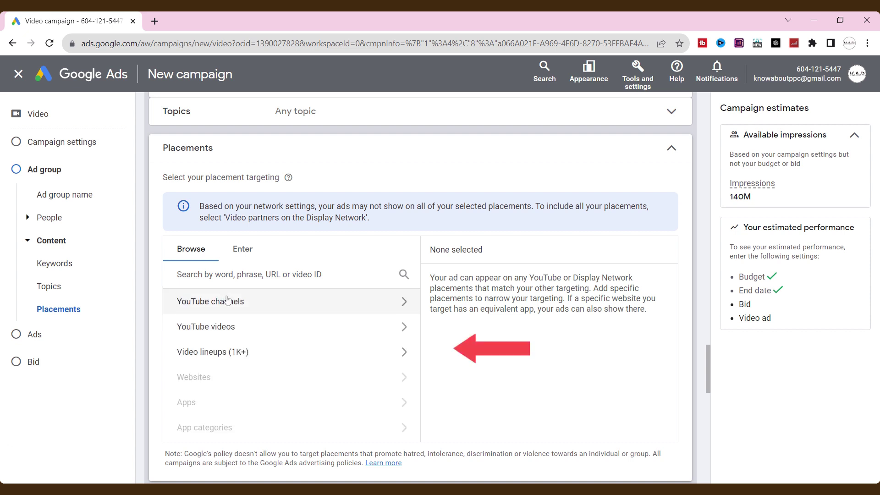
left_click(253, 336)
Attach the Google Search Ads Tutorial 2023 video by pasting its YouTube link
left_click(182, 301)
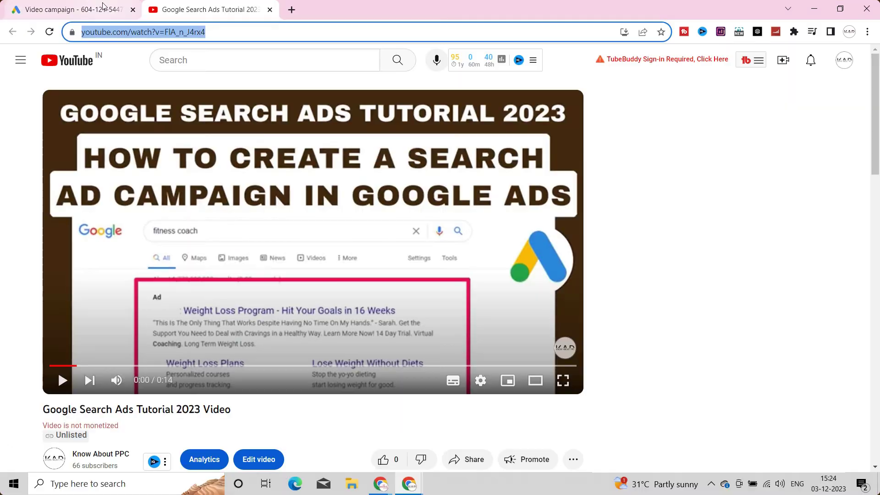
left_click(103, 7)
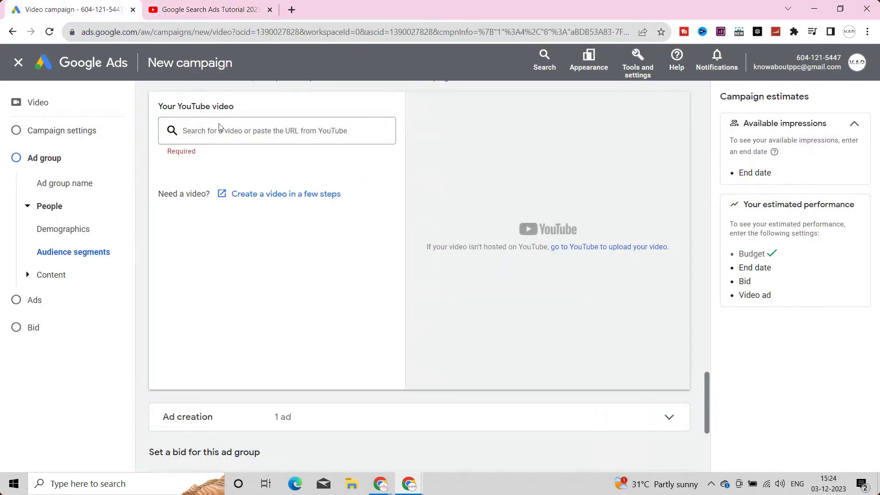
left_click(198, 131)
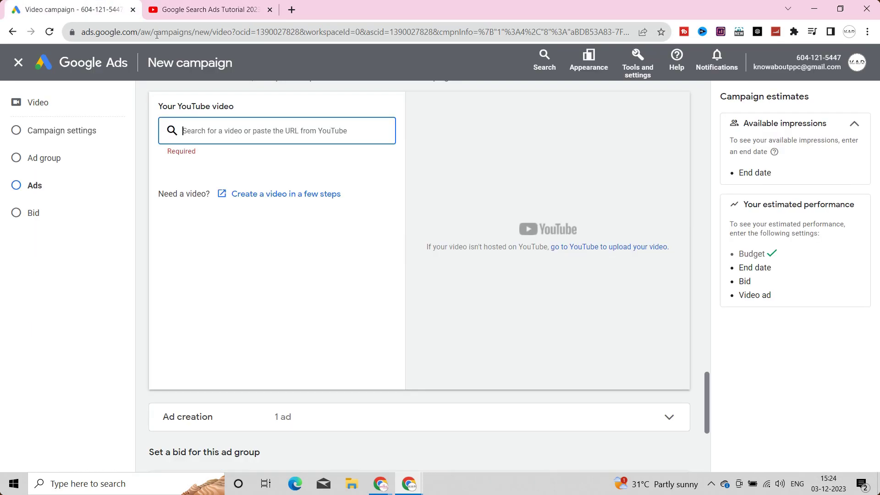
key("ctrl+v")
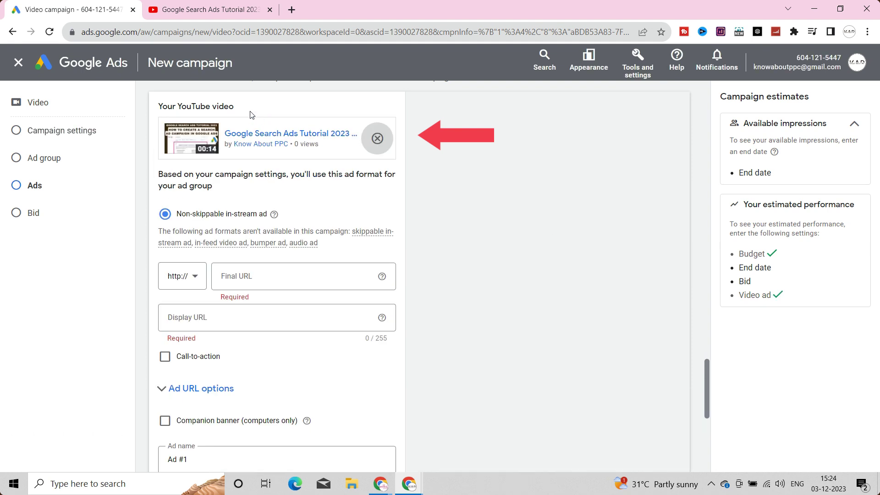
Set final URL knowaboutppc.com/ and display URL knowaboutppc.com, and enable a call-to-action
scroll(229, 202, "down", 1)
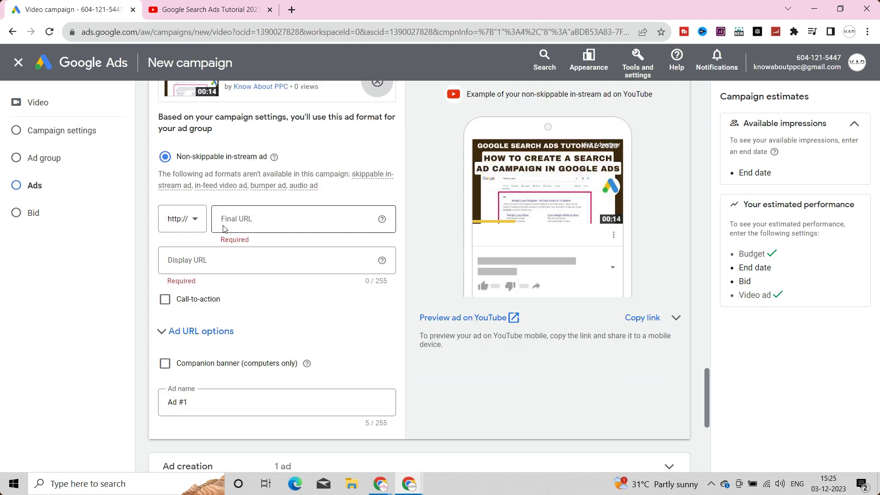
left_click(256, 219)
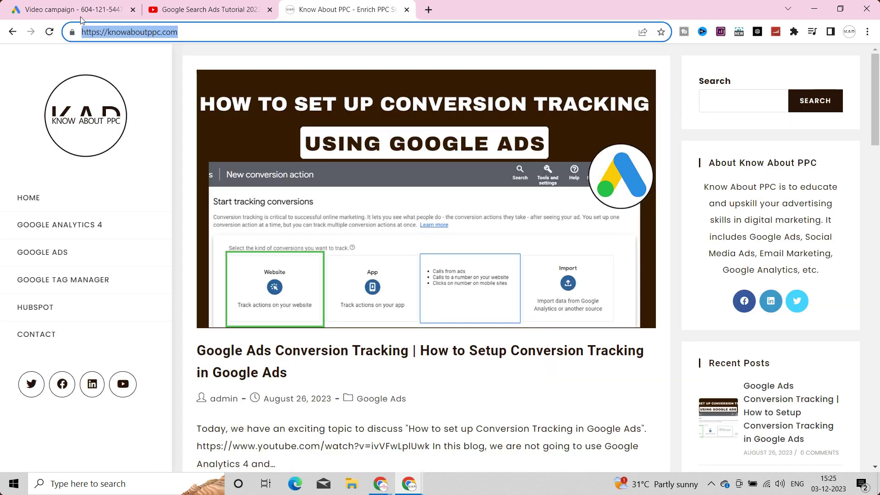
left_click(54, 4)
type("knowaboutppc.com/")
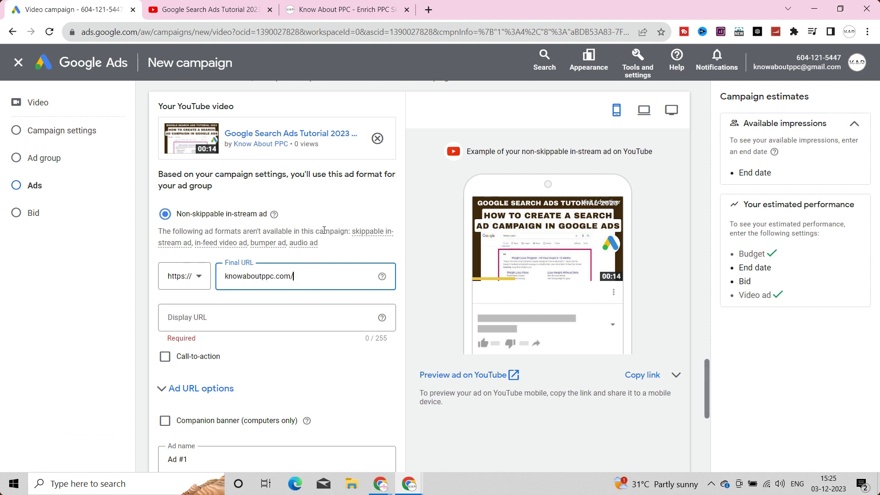
left_click(231, 320)
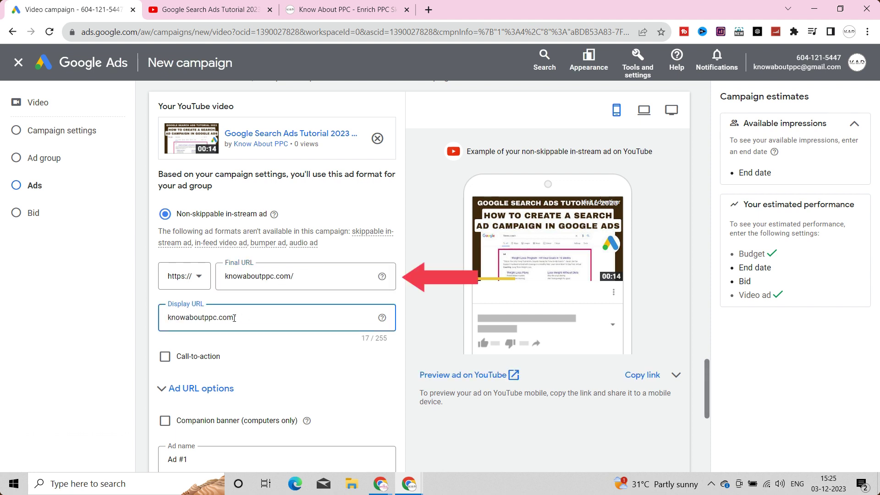
left_click(268, 319)
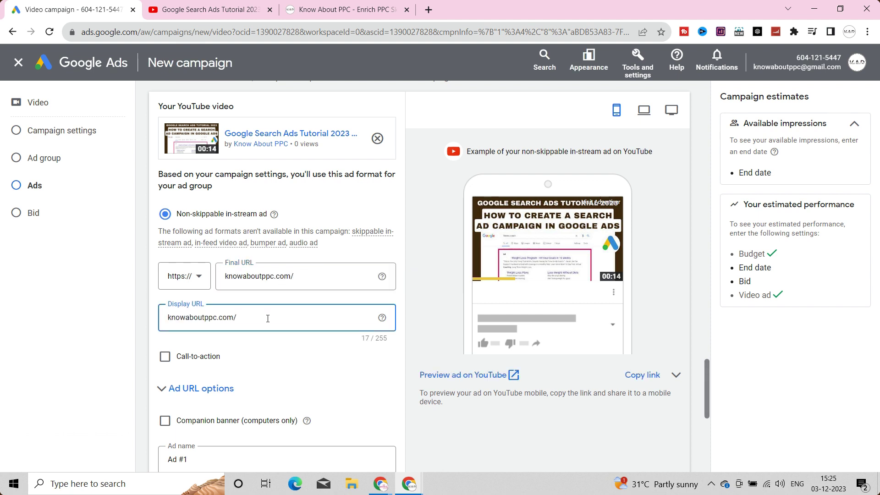
scroll(268, 318, "down", 1)
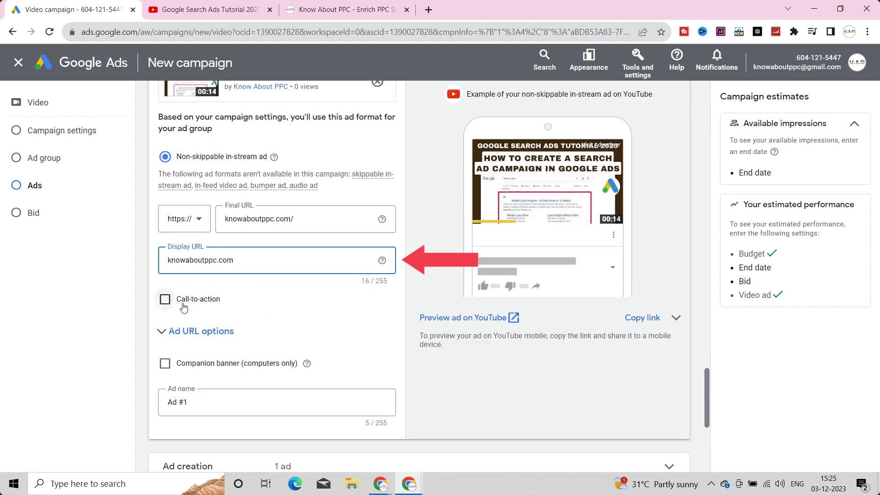
left_click(165, 304)
Choose 'Learn more' as the ad's call-to-action
left_click(232, 335)
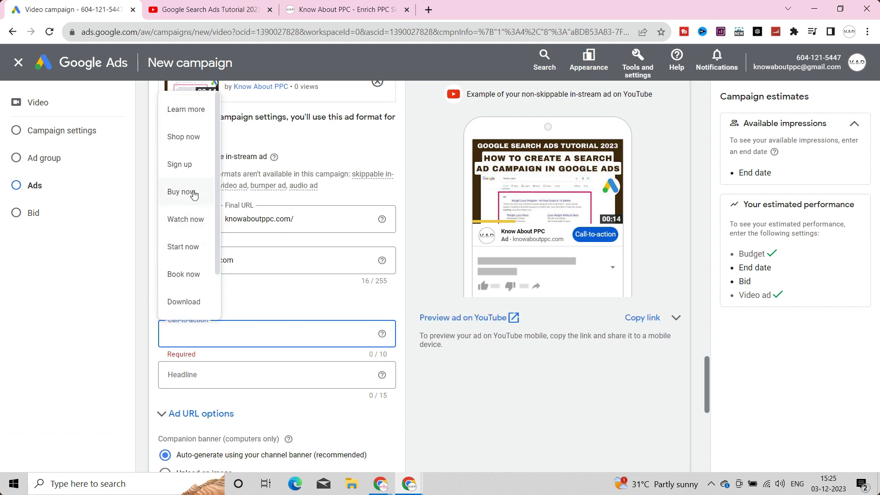
scroll(190, 137, "down", 1)
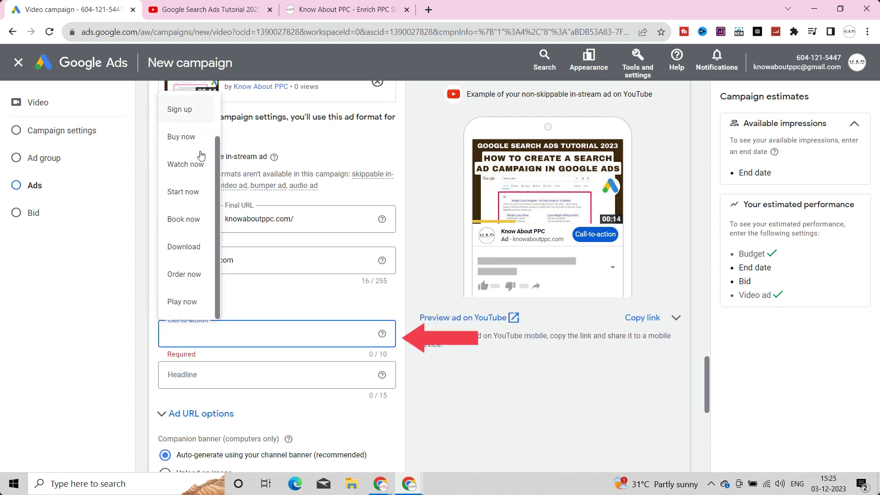
scroll(198, 147, "up", 1)
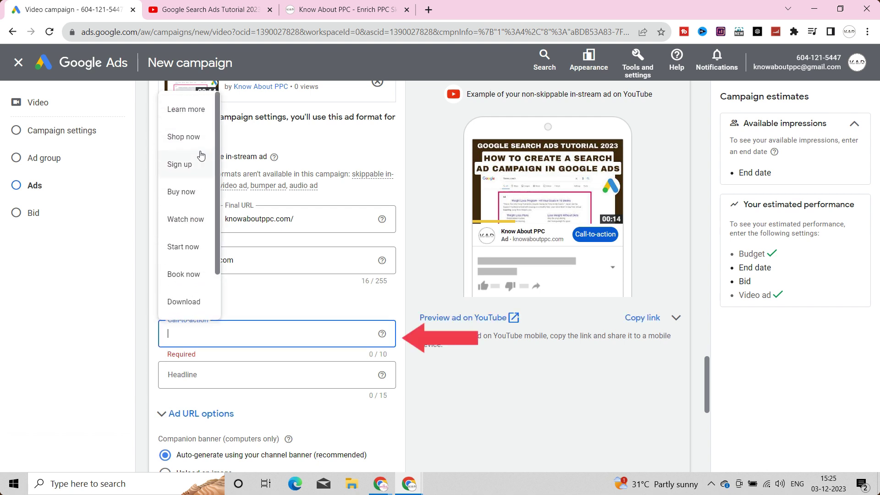
left_click(199, 114)
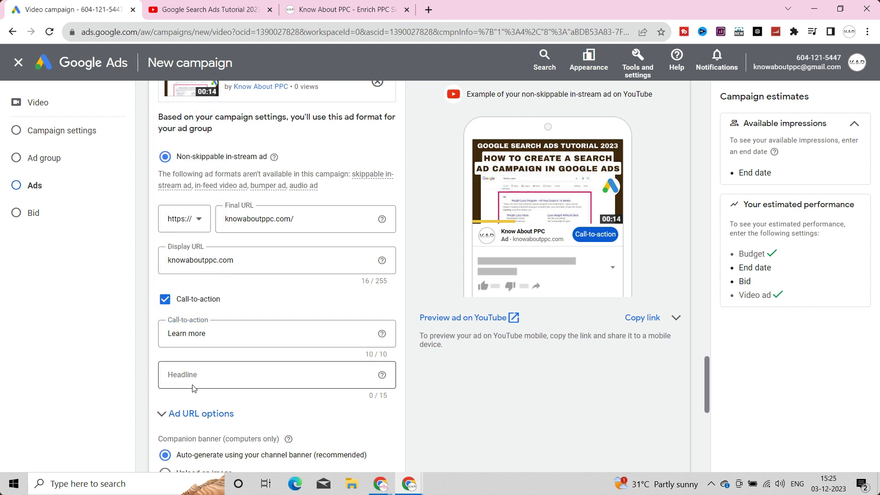
Enter 'Search Ads' as the ad headline
left_click(199, 373)
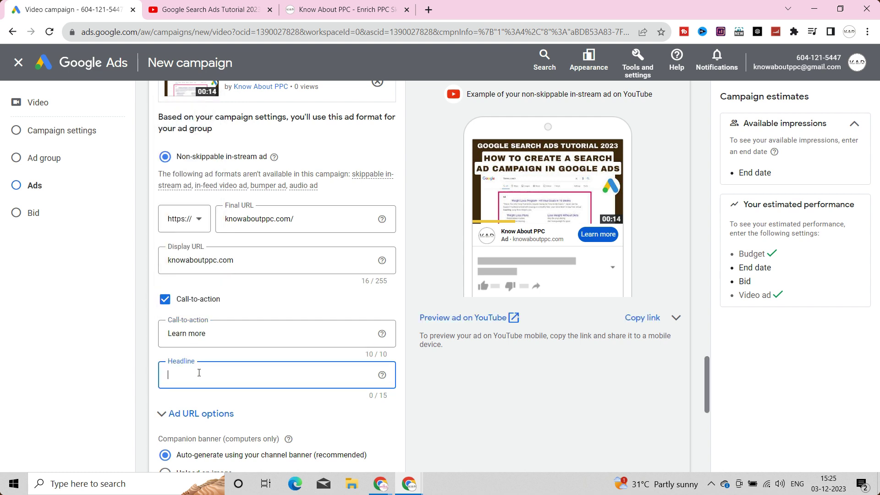
scroll(199, 373, "down", 3)
type("Google Search Ad")
key("Home")
key("Delete")
key("Delete")
key("Delete")
key("Delete")
key("Delete")
key("Delete")
key("Delete")
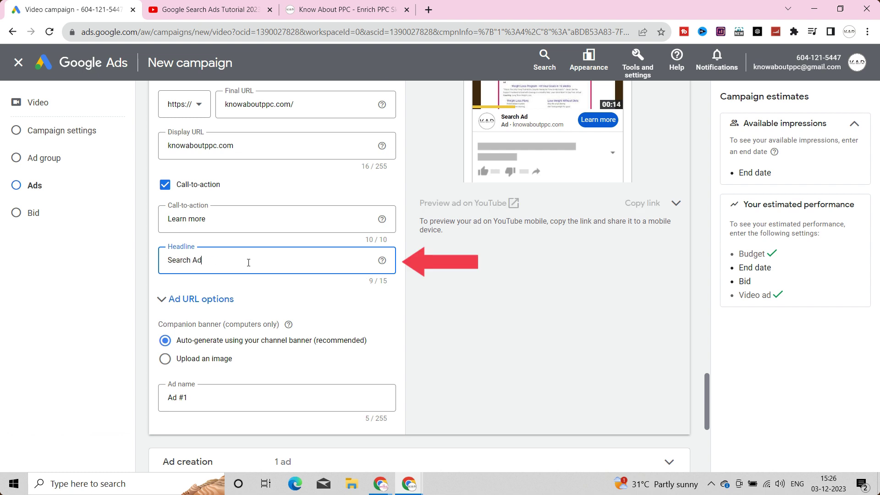
type("s")
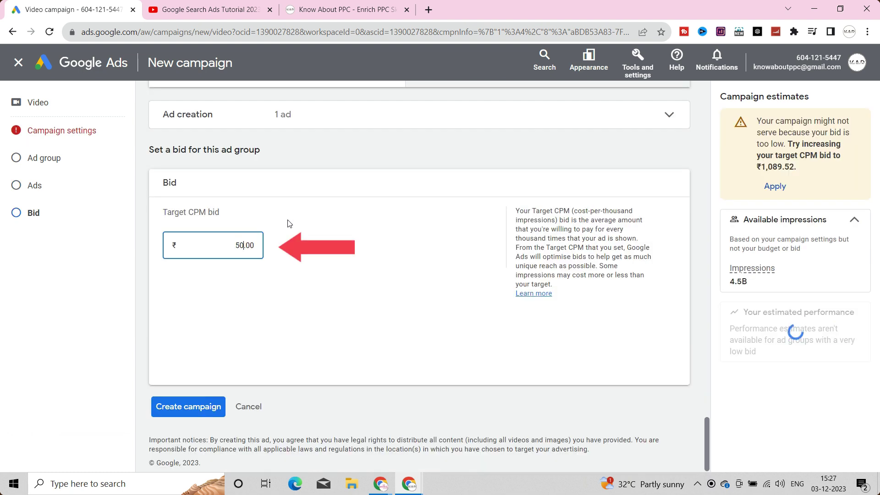
Confirm a ₹50 target CPM bid, create the 'Video- Non-skippable Ads' campaign, and view its ad groups
left_click(362, 232)
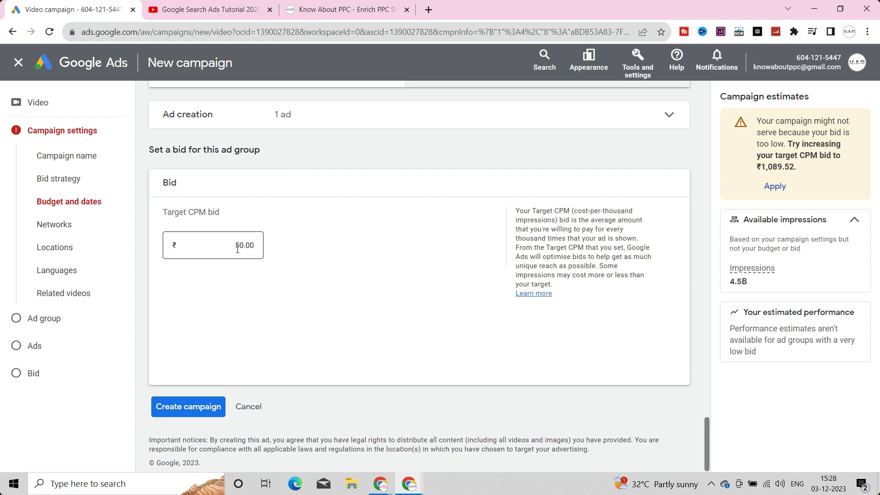
left_click(188, 407)
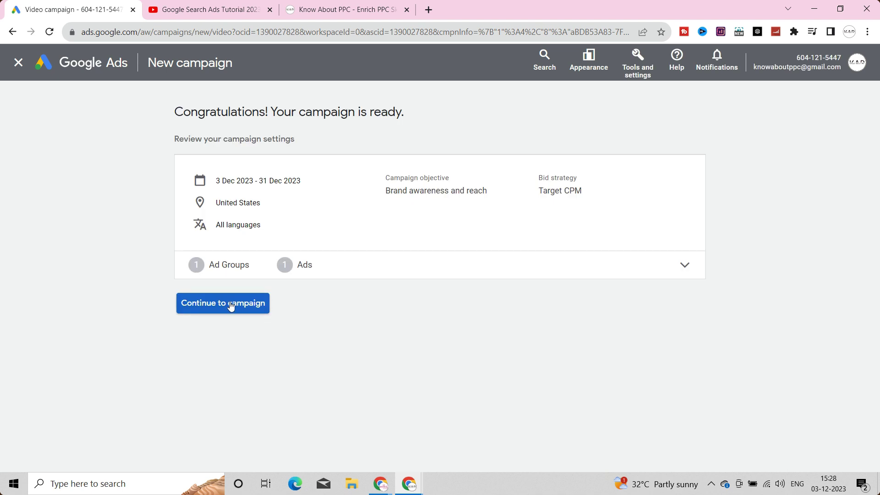
left_click(230, 305)
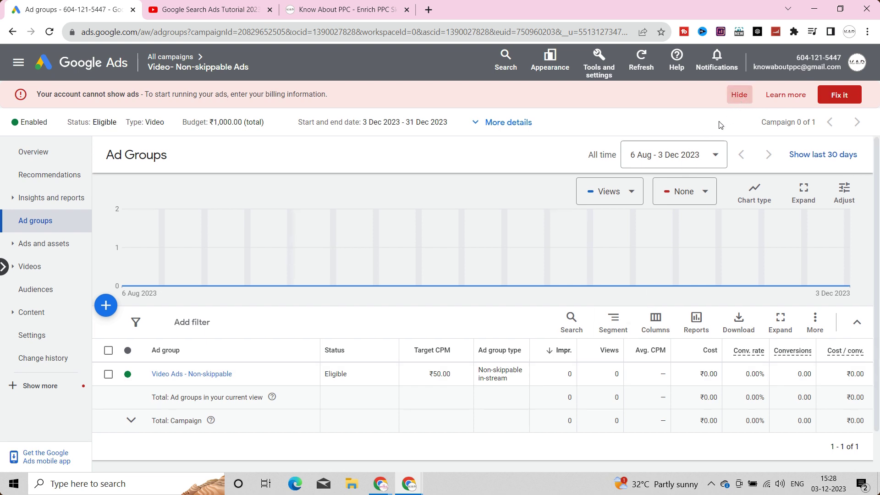
Add the YouTube Earned actions columns Earned likes, Earned views and Earned shares to the ad groups table
left_click(656, 324)
left_click(661, 338)
left_click(157, 307)
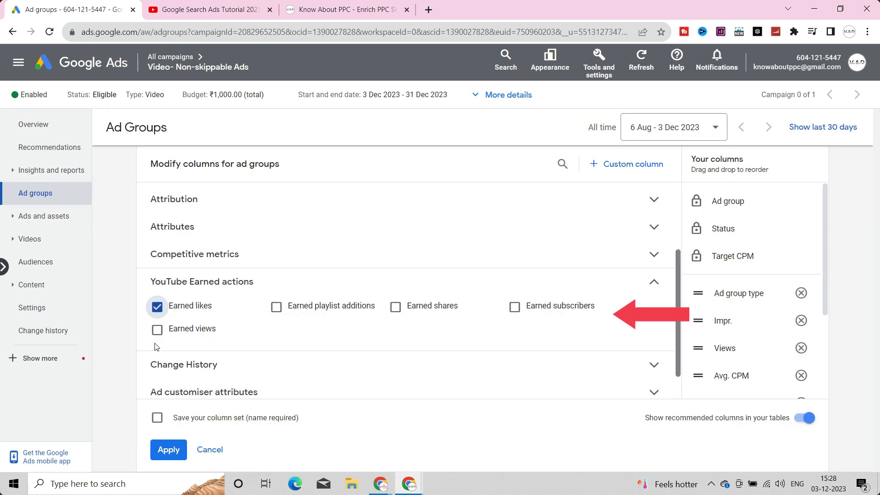
left_click(157, 330)
left_click(396, 307)
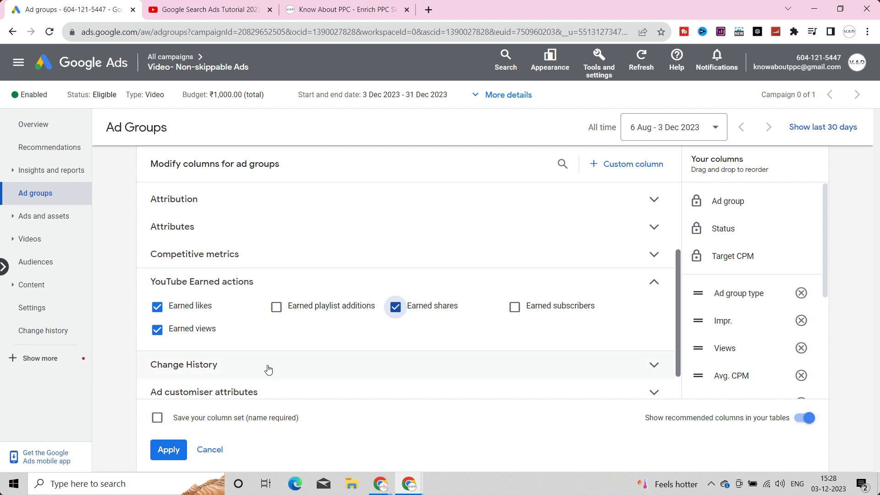
left_click(176, 451)
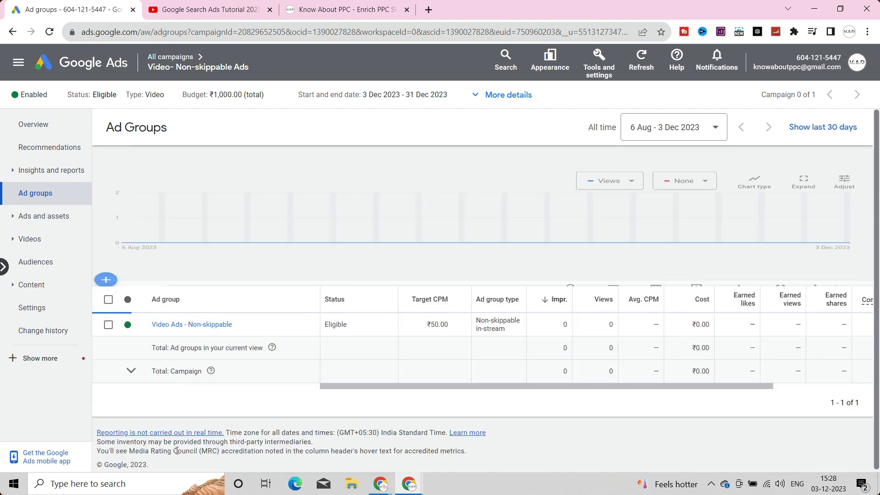